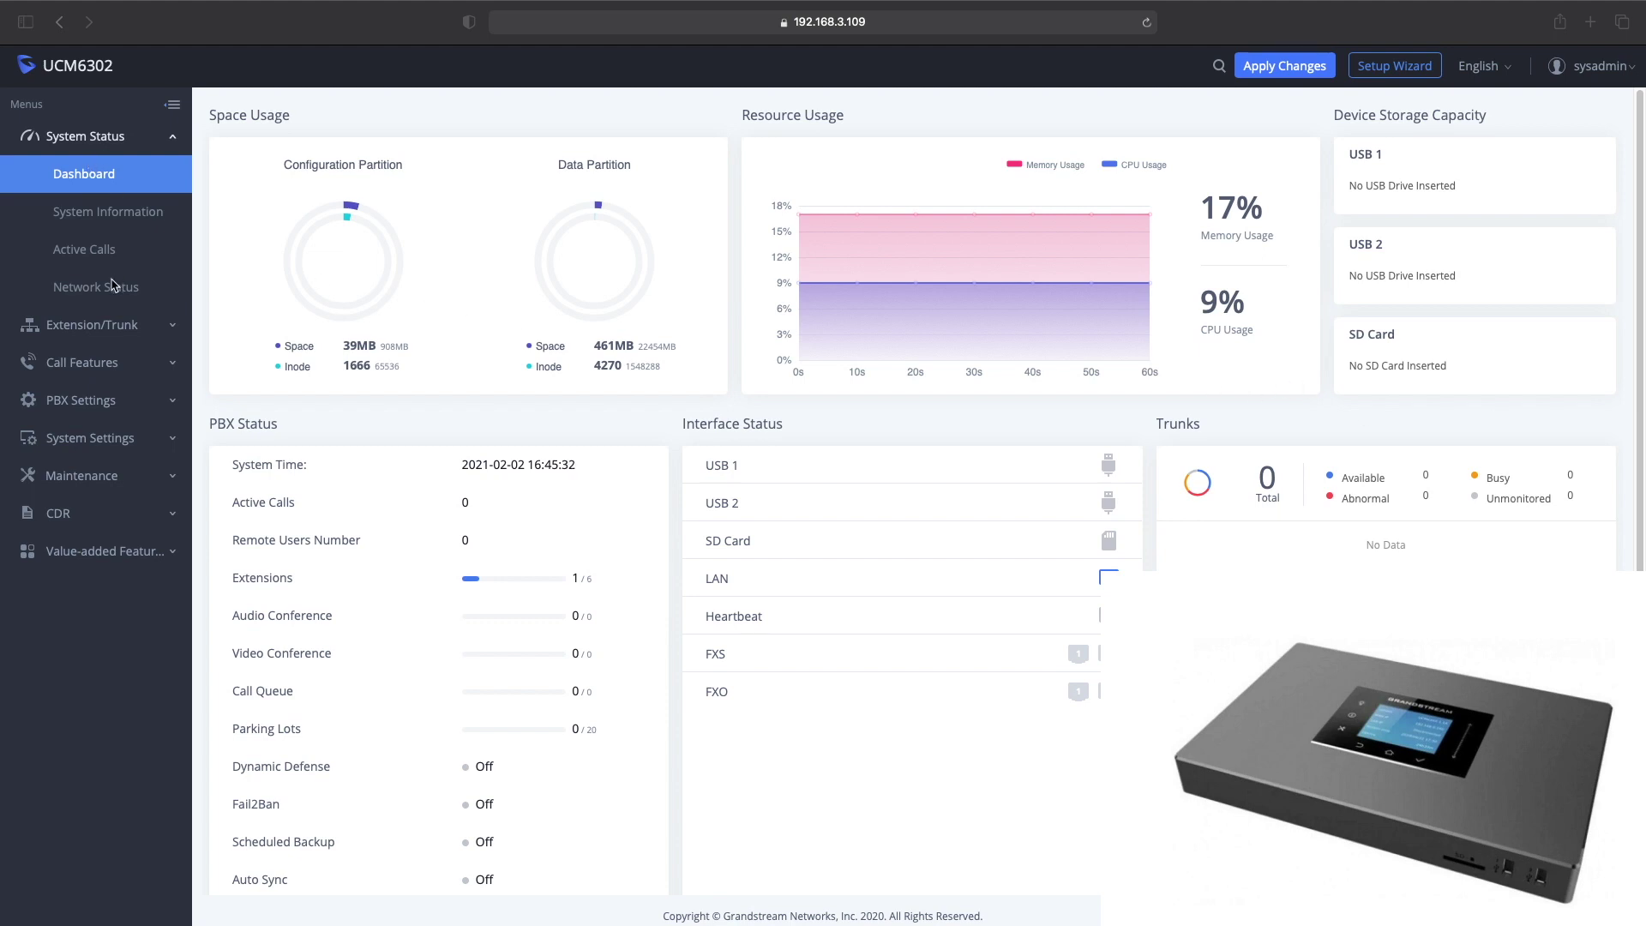
# - Go to Extension/Trunk > VoIP Trunks and start creating a new SIP trunk
pyautogui.click(101, 328)
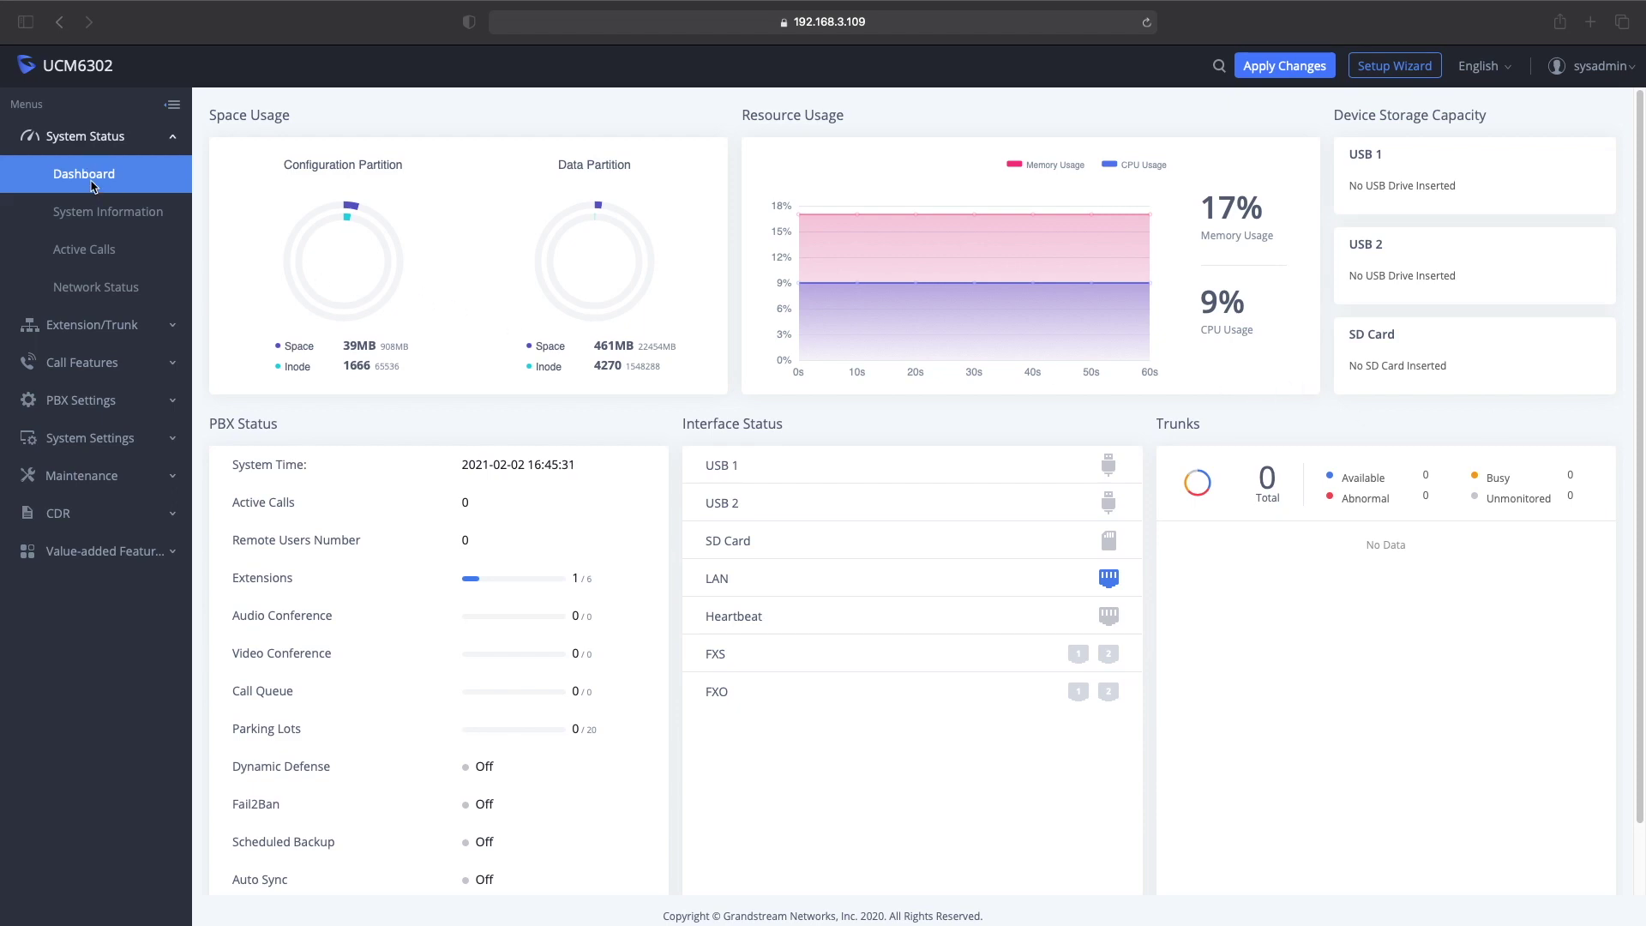
pyautogui.click(101, 333)
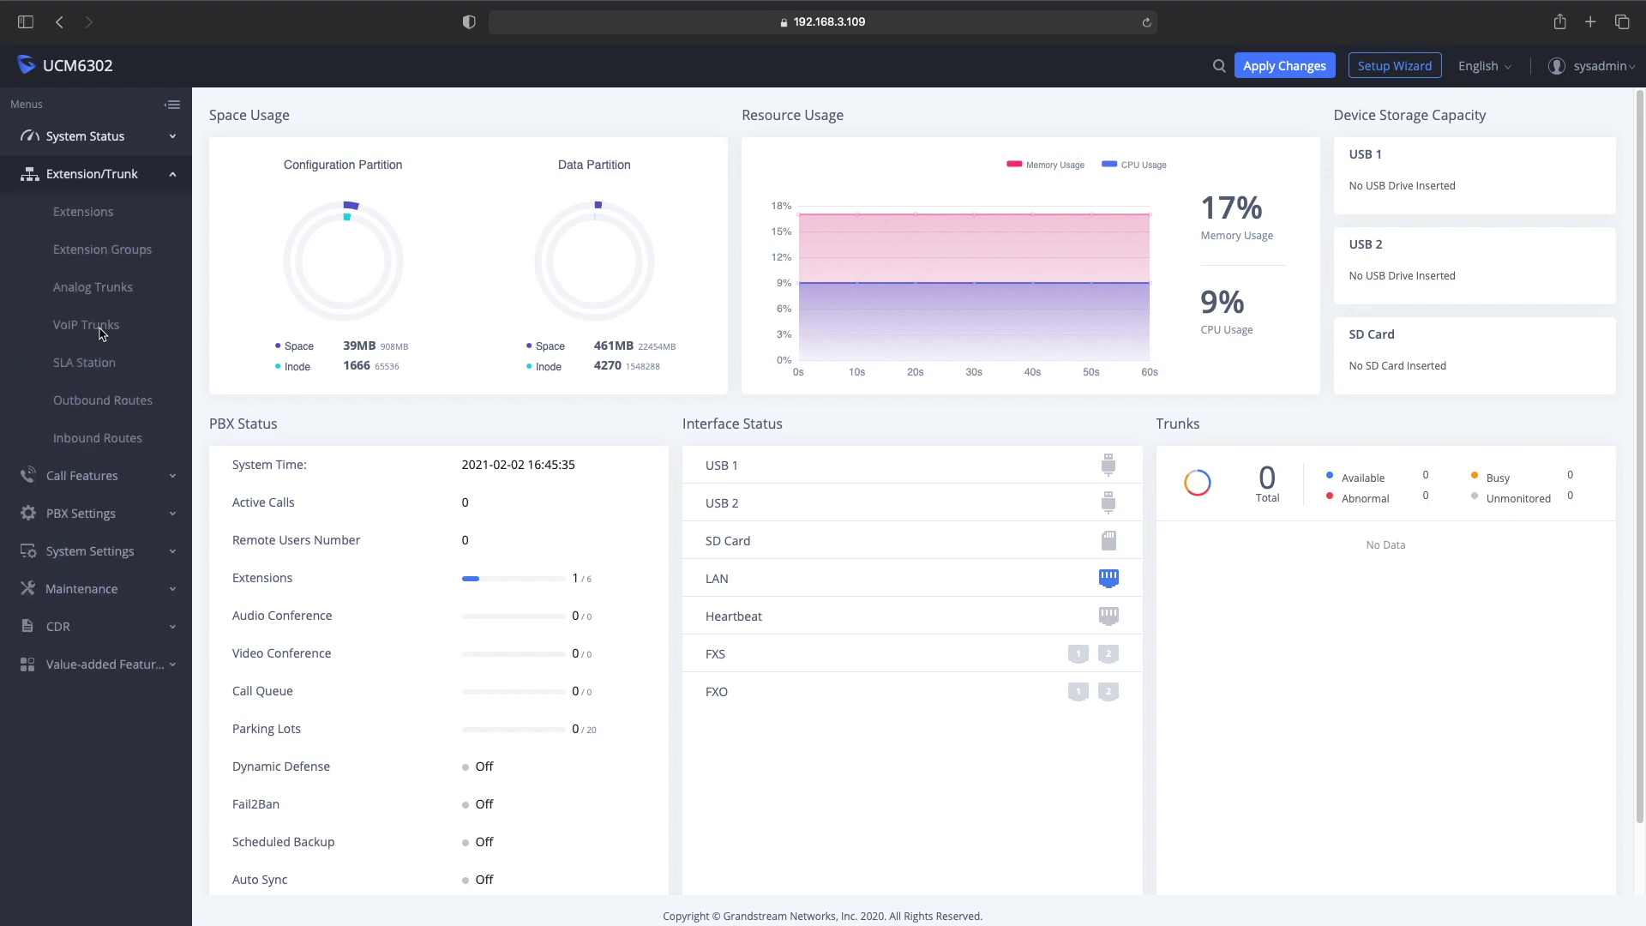
pyautogui.click(101, 334)
pyautogui.click(98, 330)
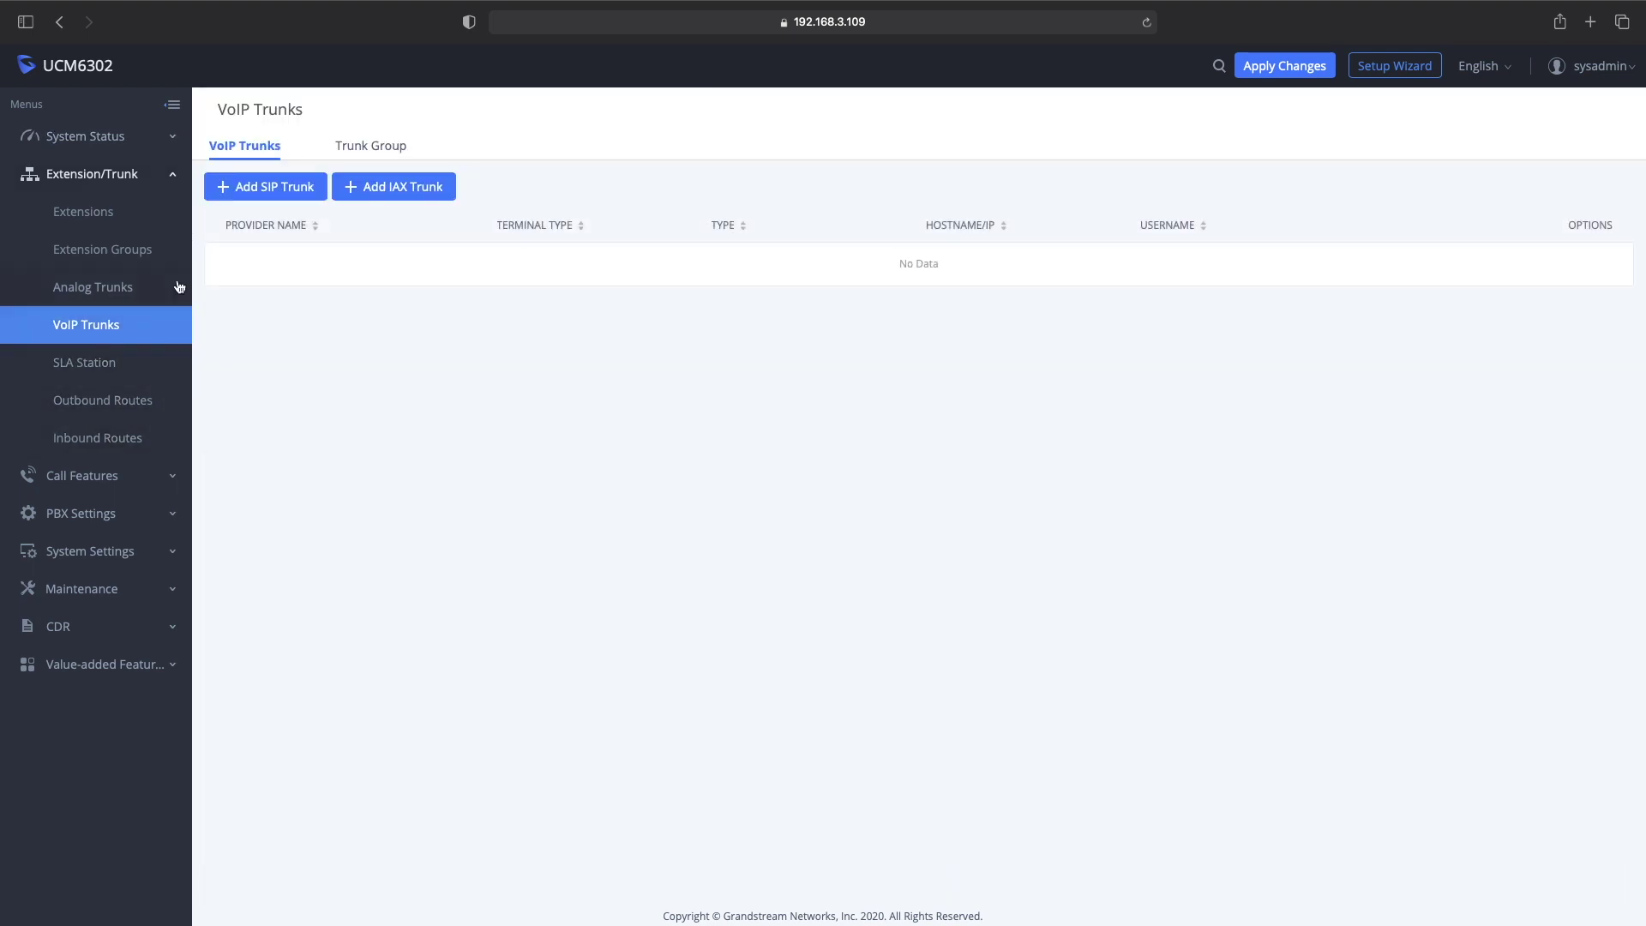
pyautogui.click(267, 188)
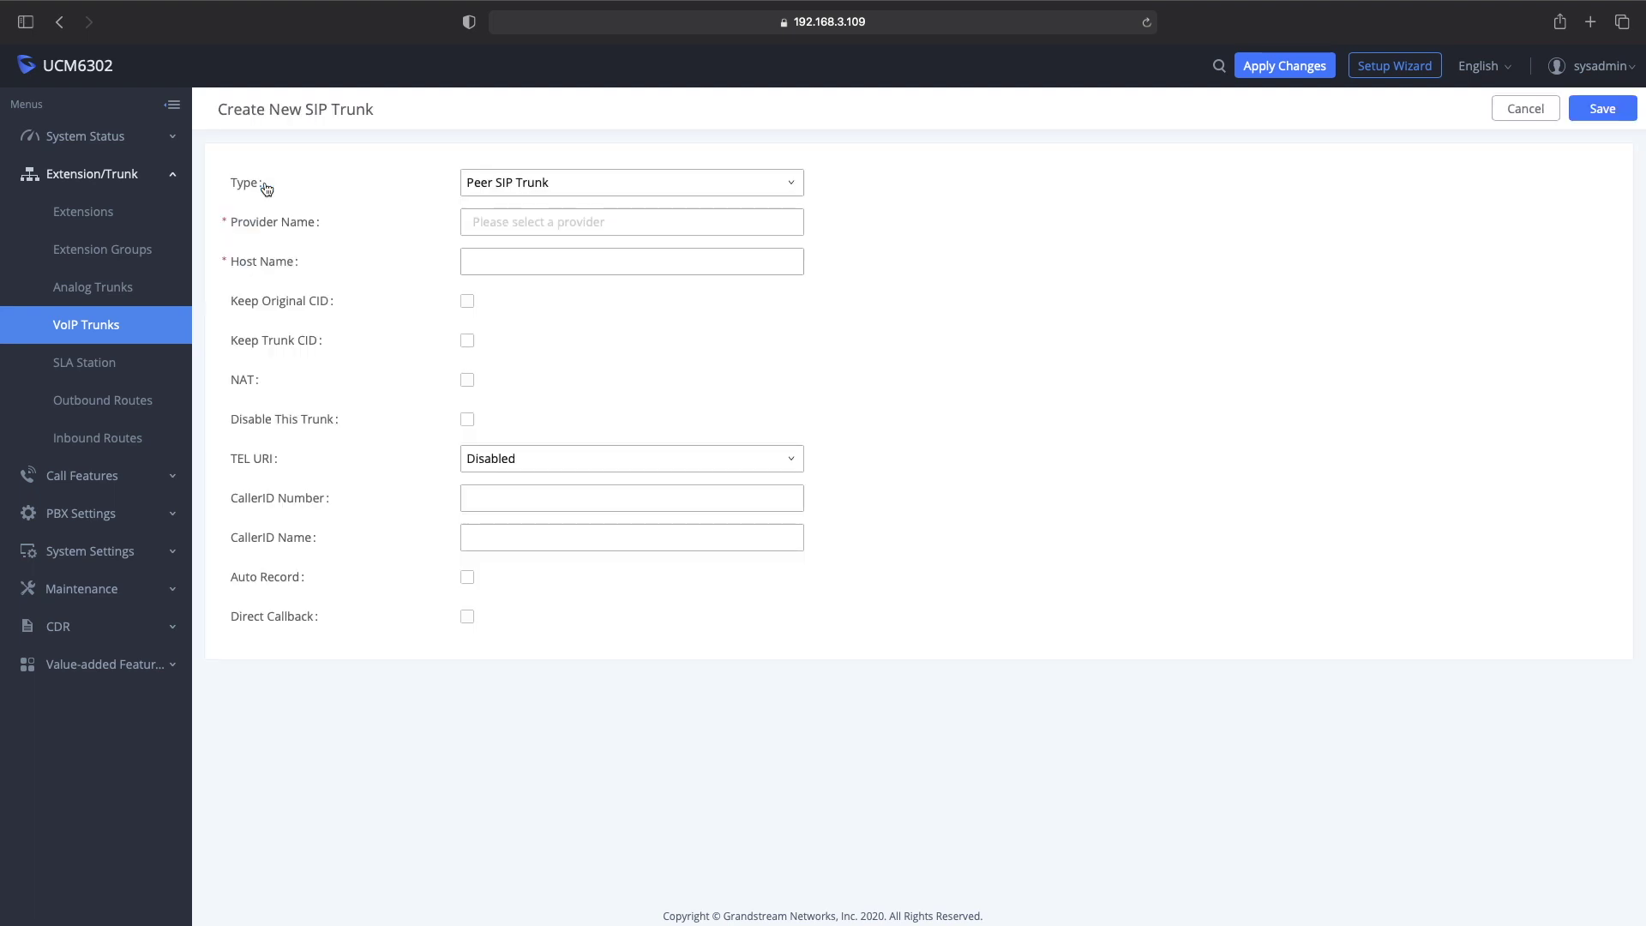
# - Make the trunk a Register SIP Trunk named SIPTRUNK_GW1 with host gw1.siptrunk.com
pyautogui.click(525, 182)
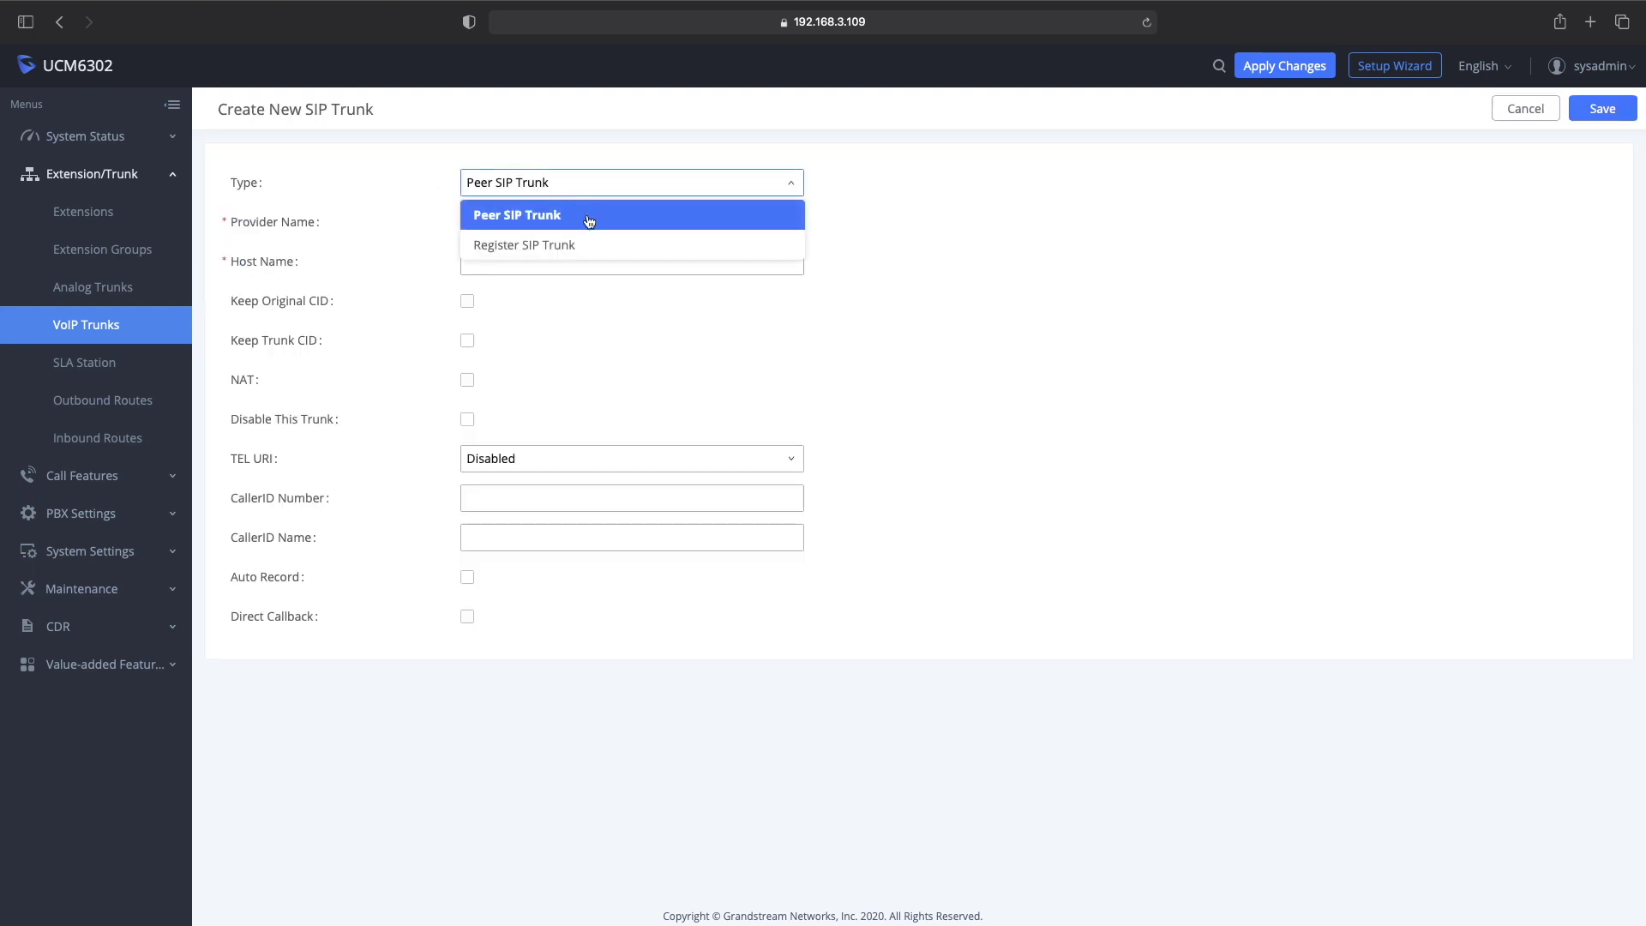
pyautogui.click(642, 244)
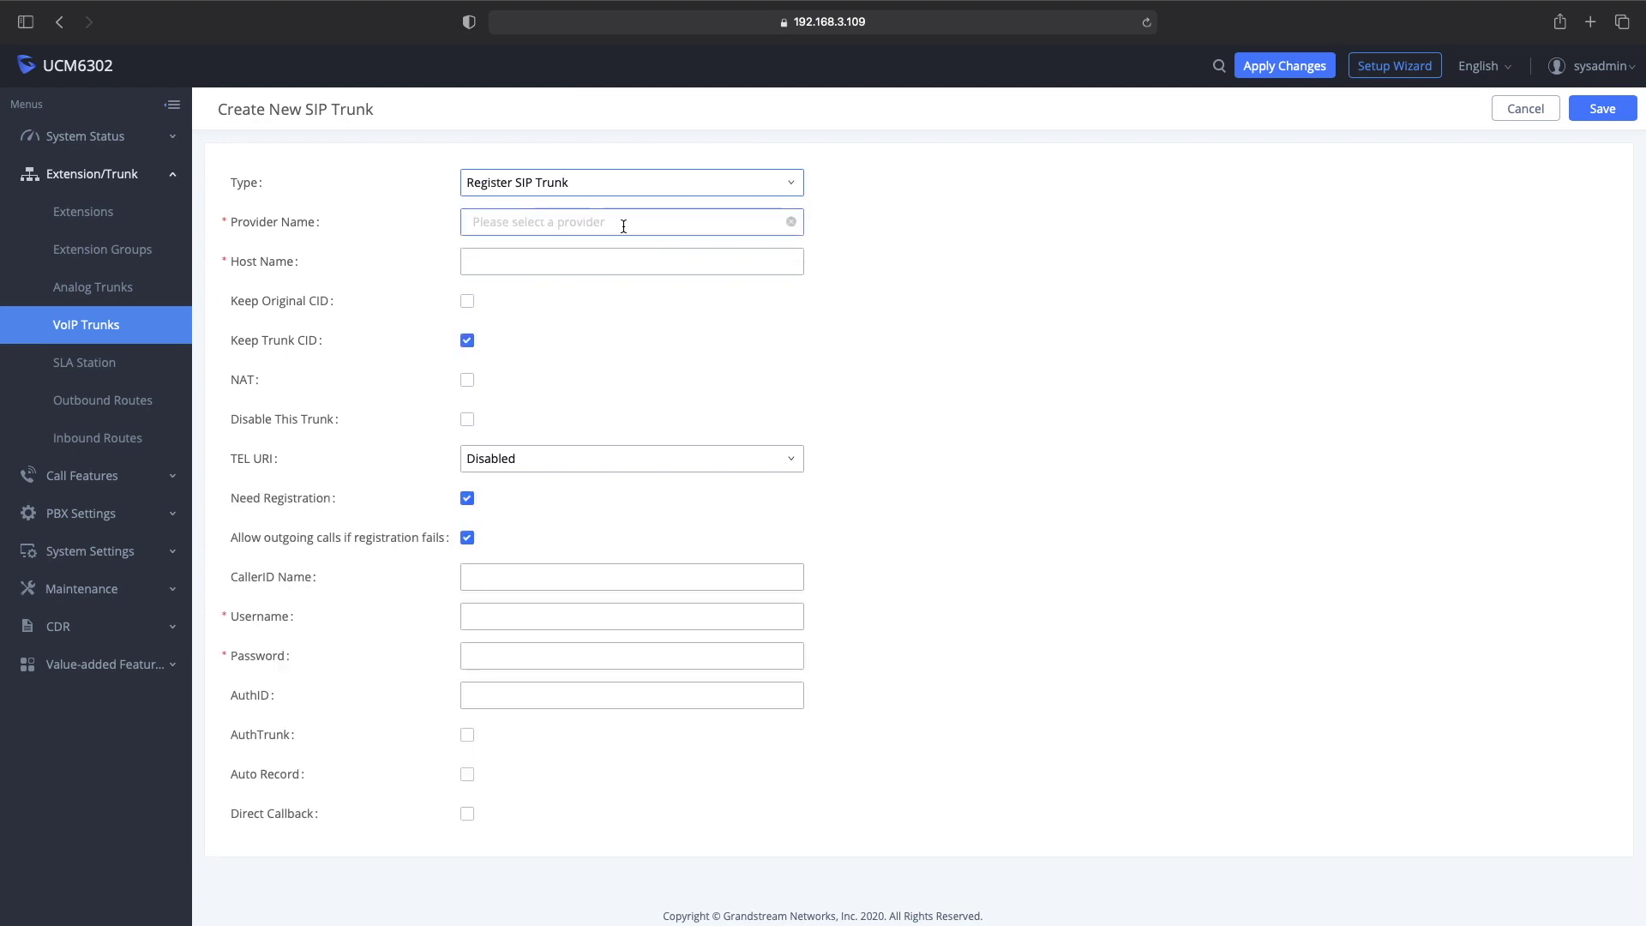
pyautogui.click(623, 223)
pyautogui.write('SIPTRUNK')
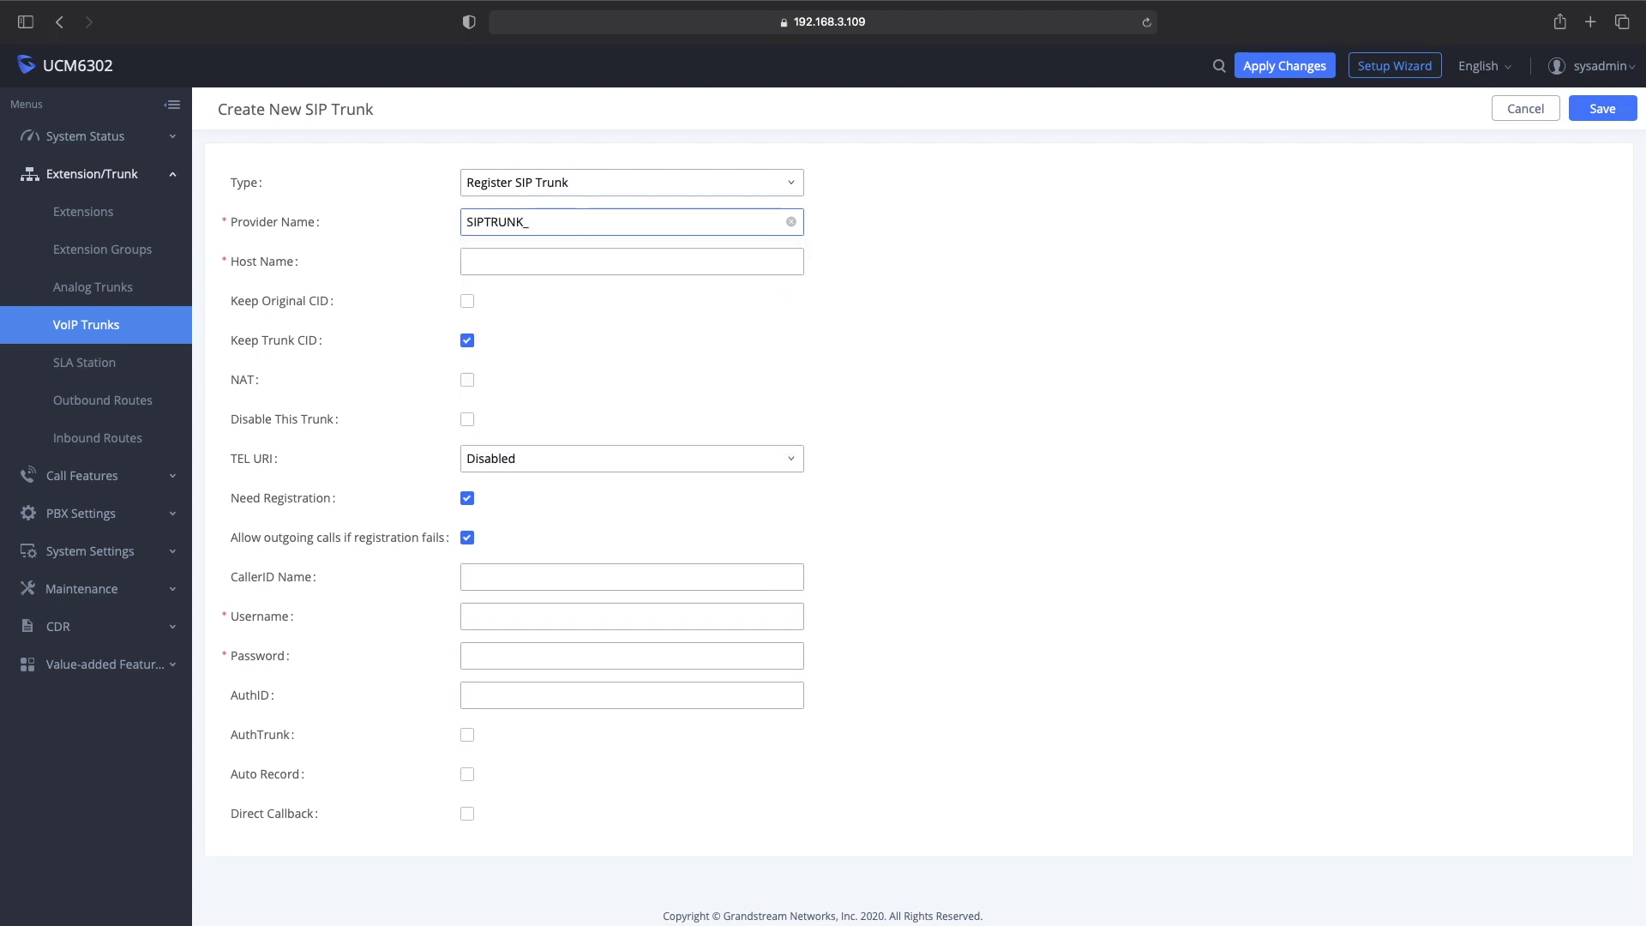
pyautogui.write('_GW1')
pyautogui.click(639, 264)
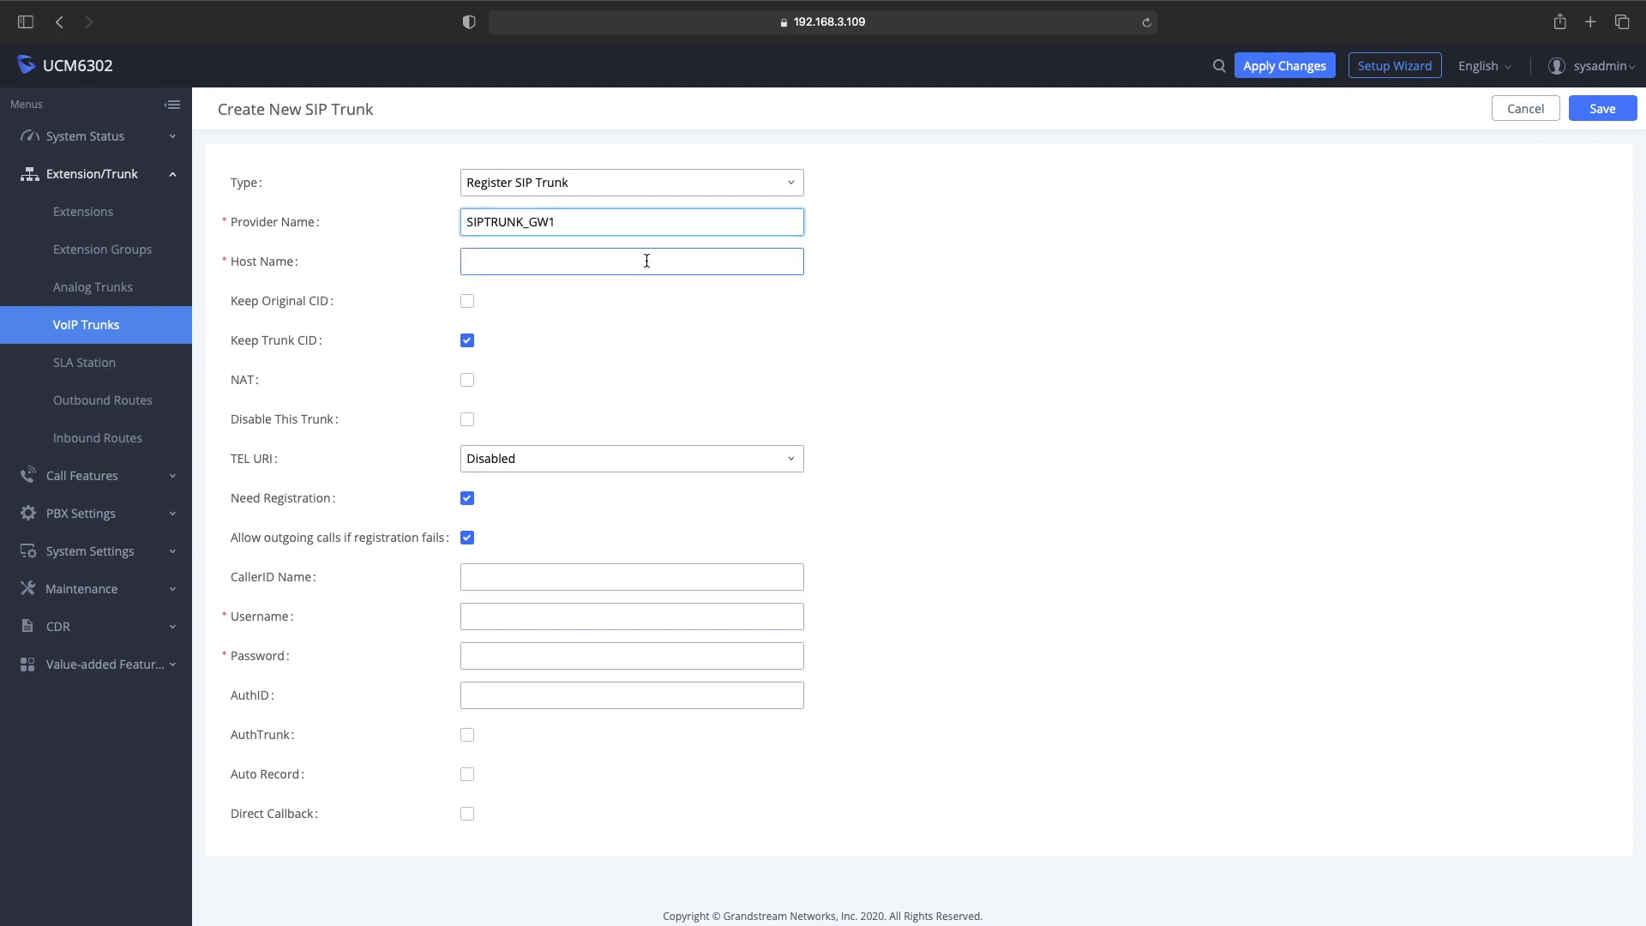
pyautogui.click(547, 265)
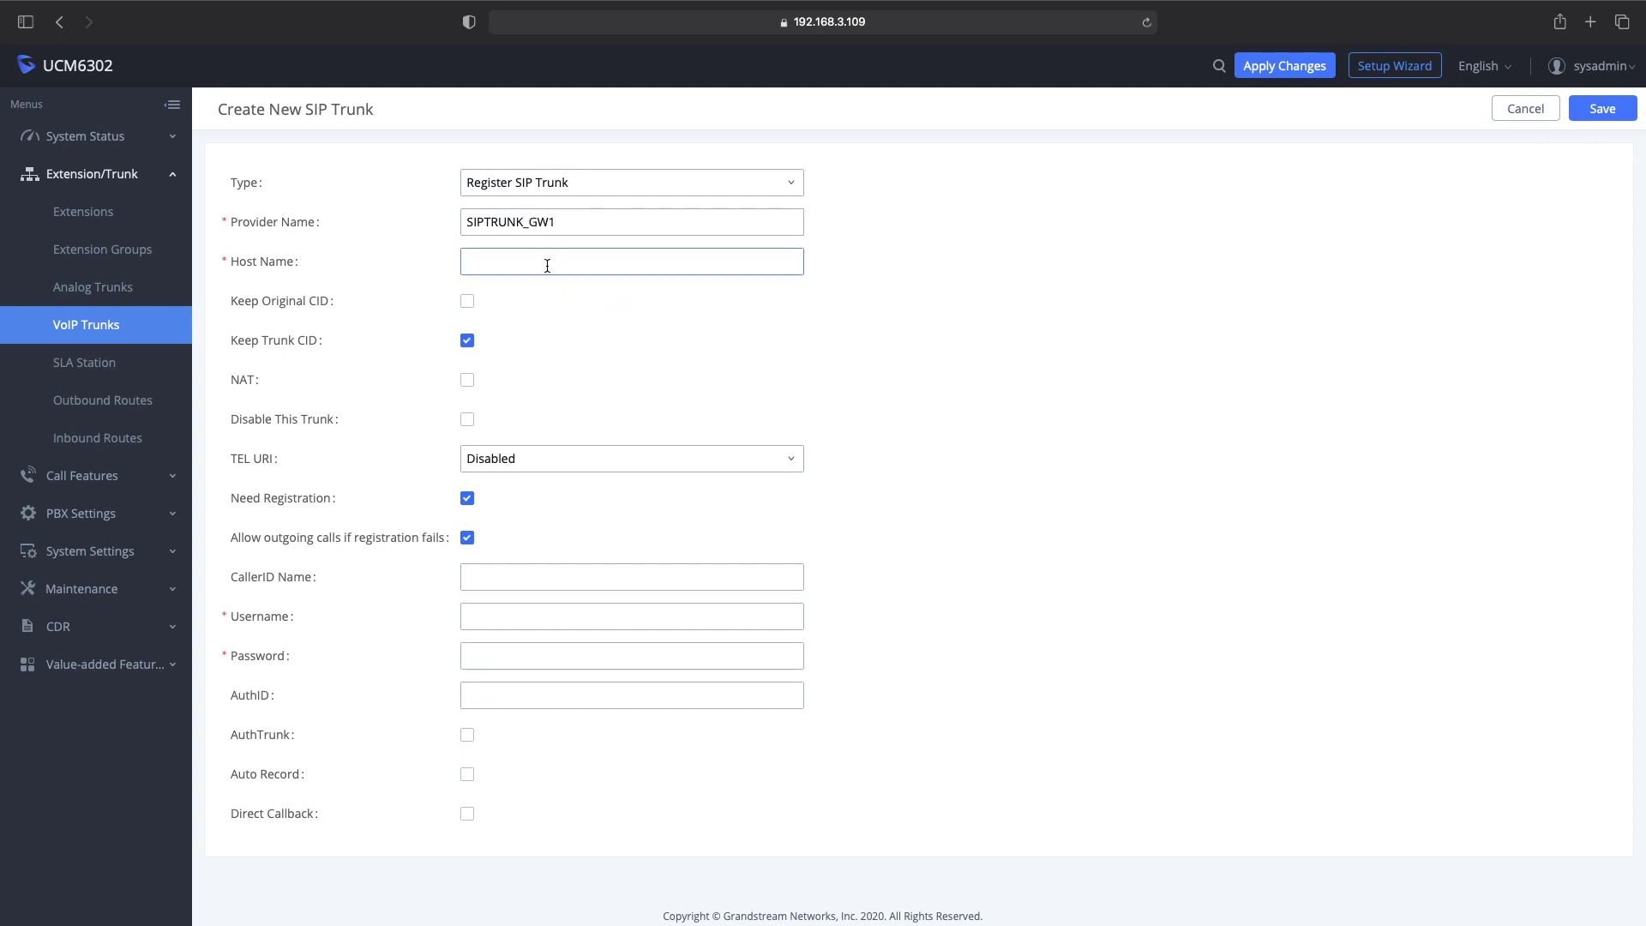
pyautogui.write('gw1')
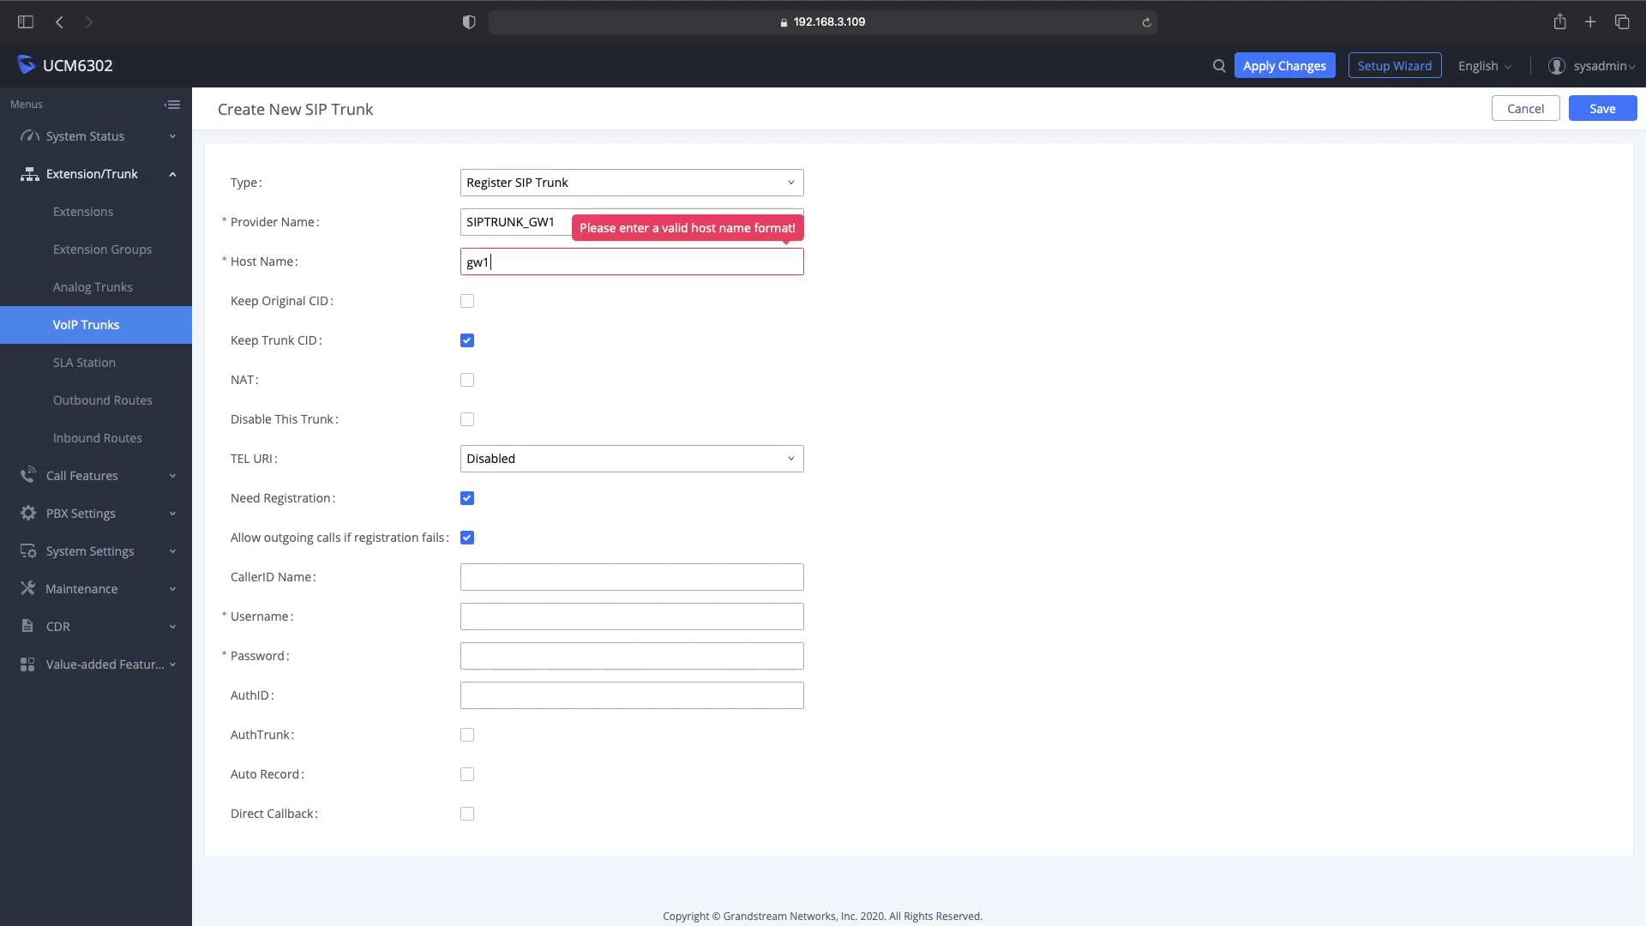
pyautogui.write('.si')
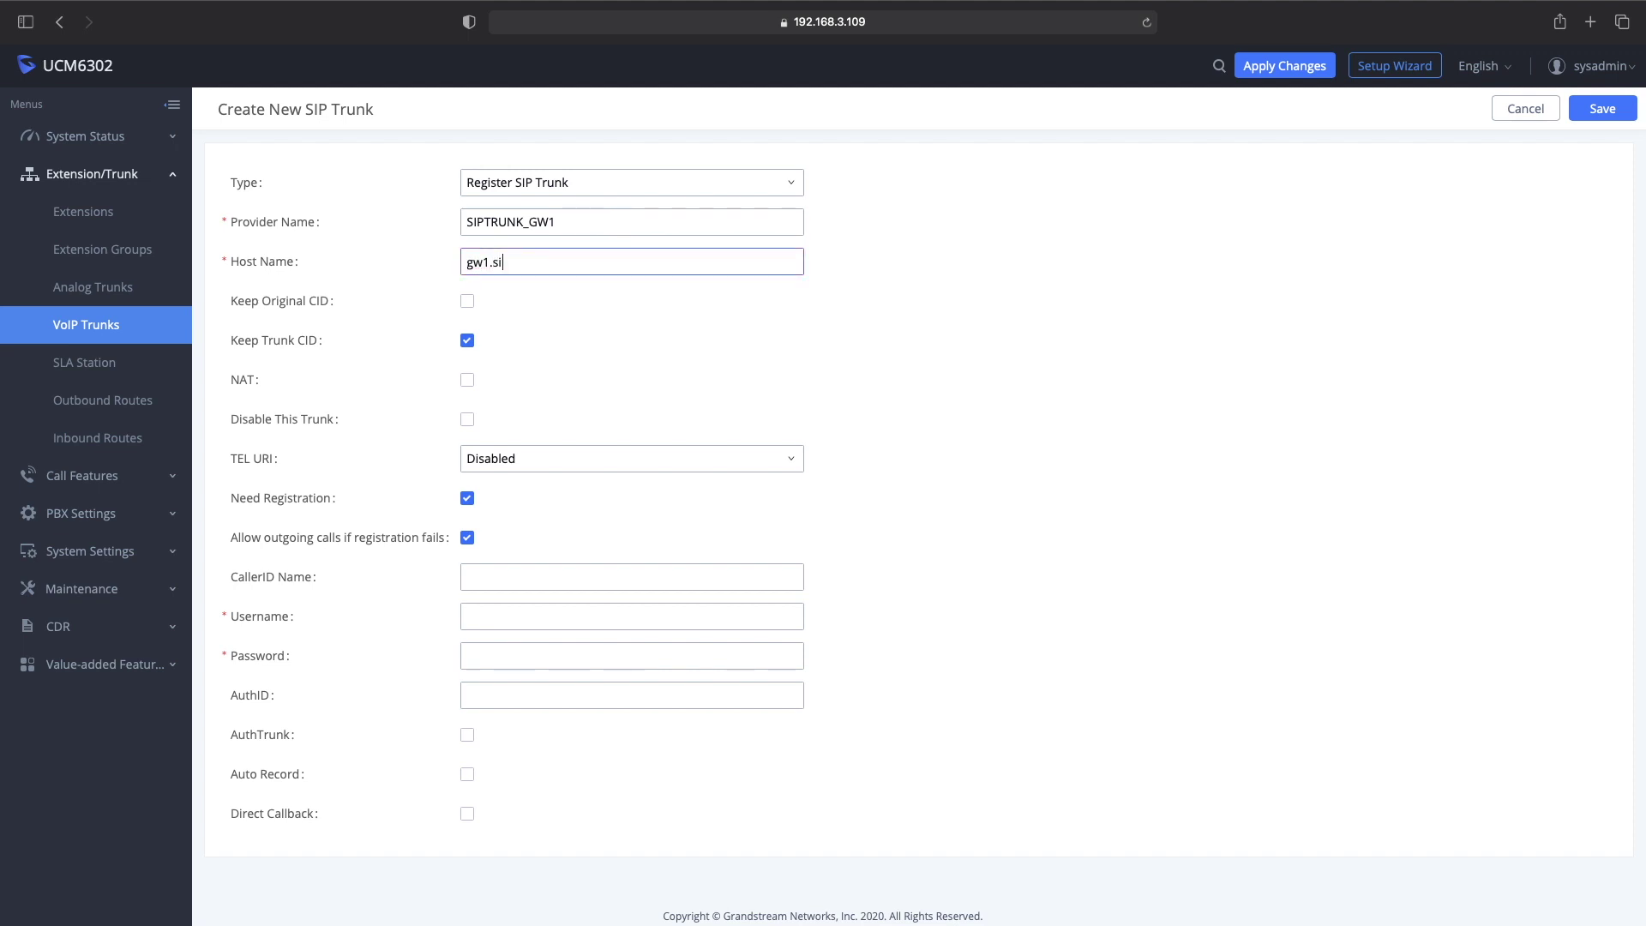
pyautogui.write('ptrunk.com')
pyautogui.press('super+Tab')
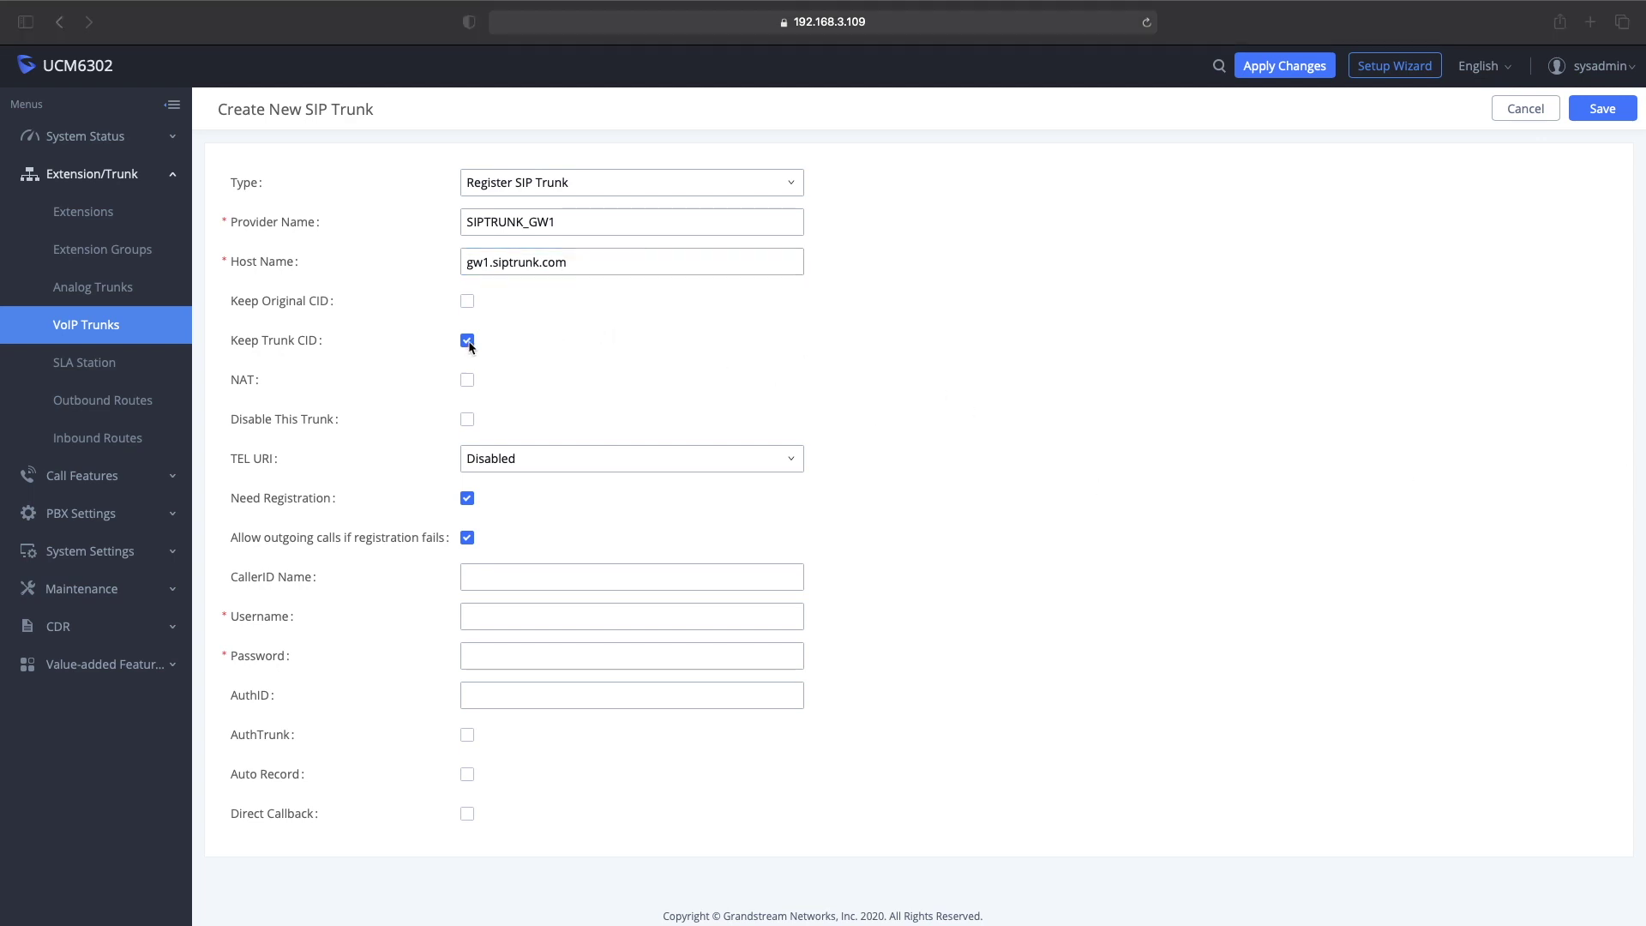
# - Clear Keep Trunk CID, fill in the registration username and password, and save
pyautogui.press('super+Tab')
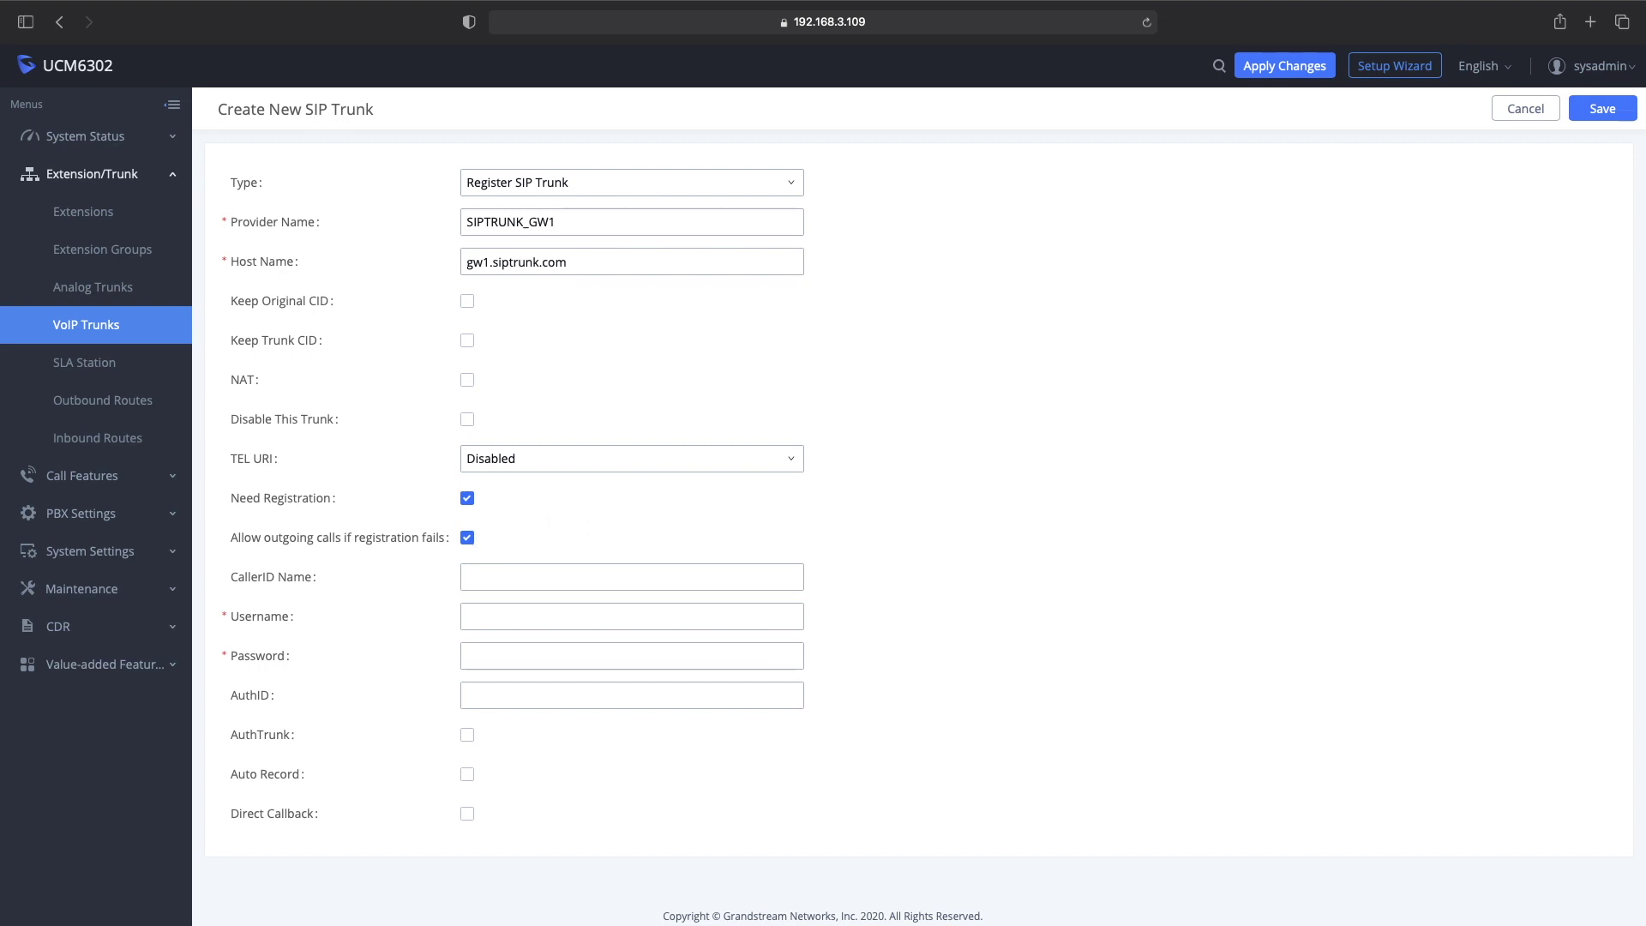
pyautogui.press('super+Tab')
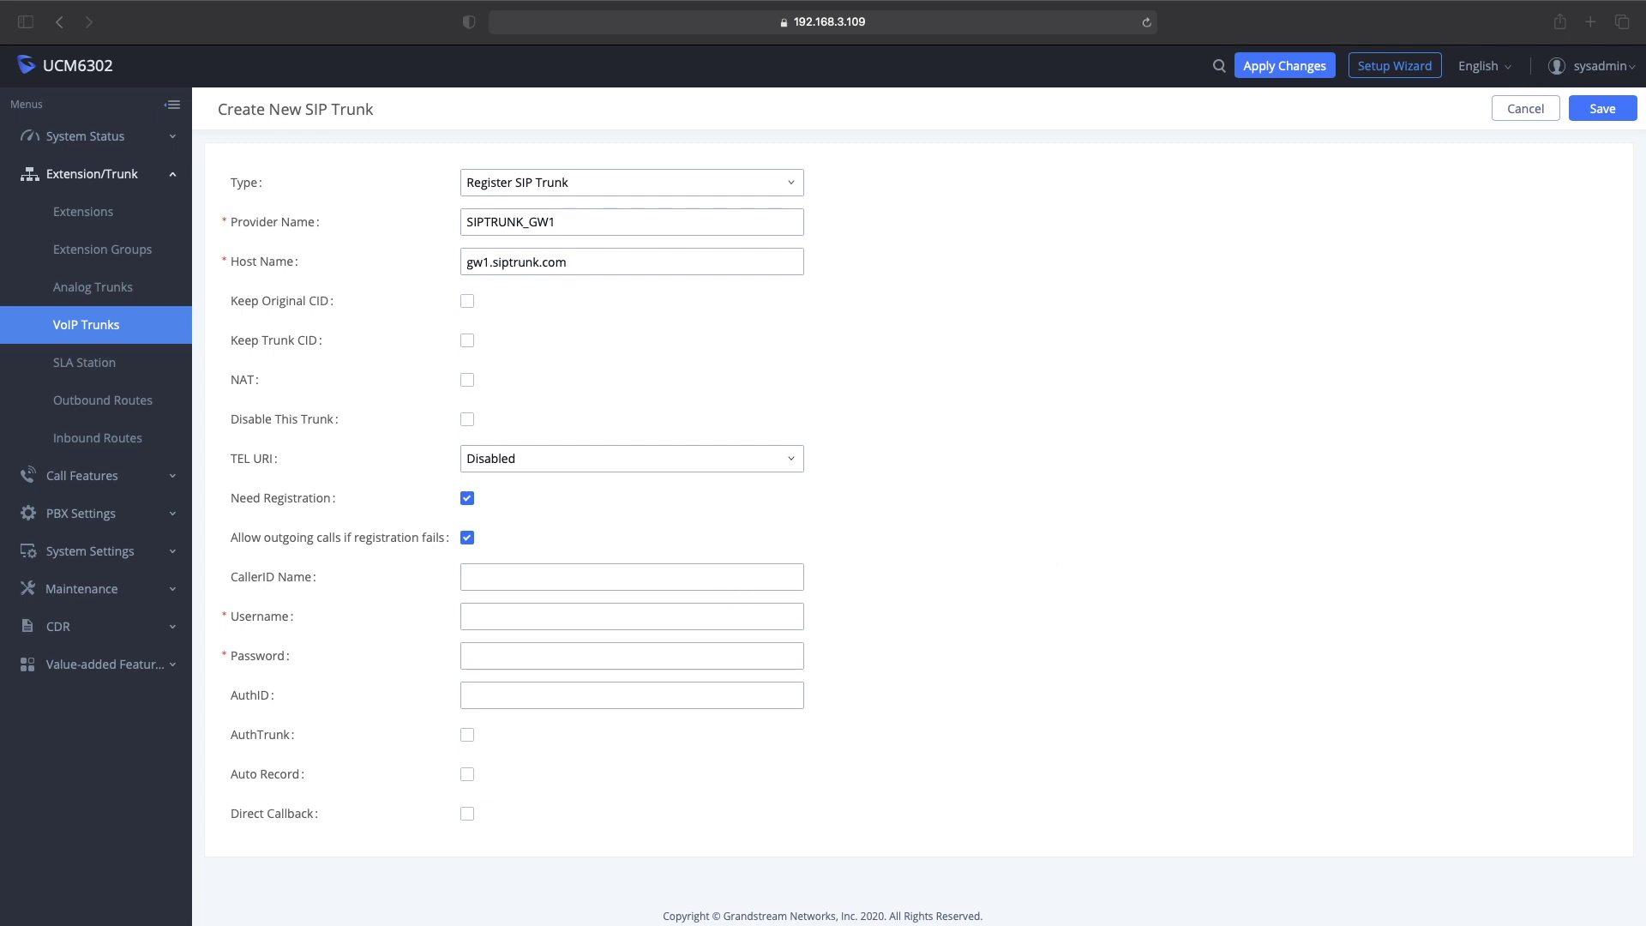
pyautogui.press('super+Tab')
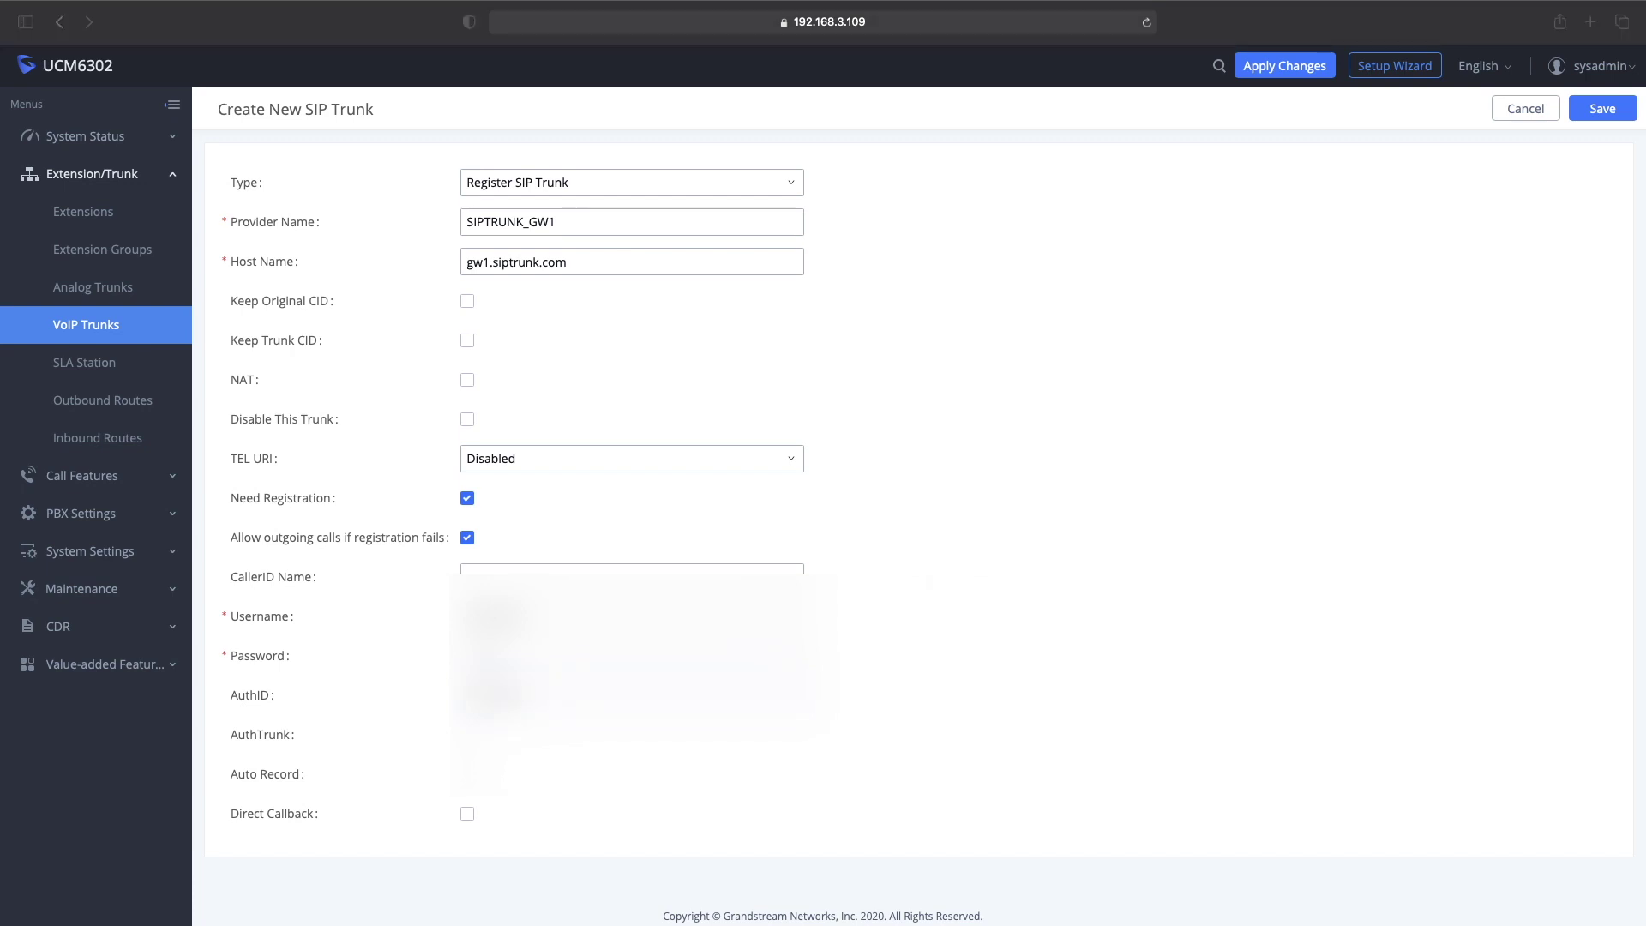
pyautogui.click(1598, 112)
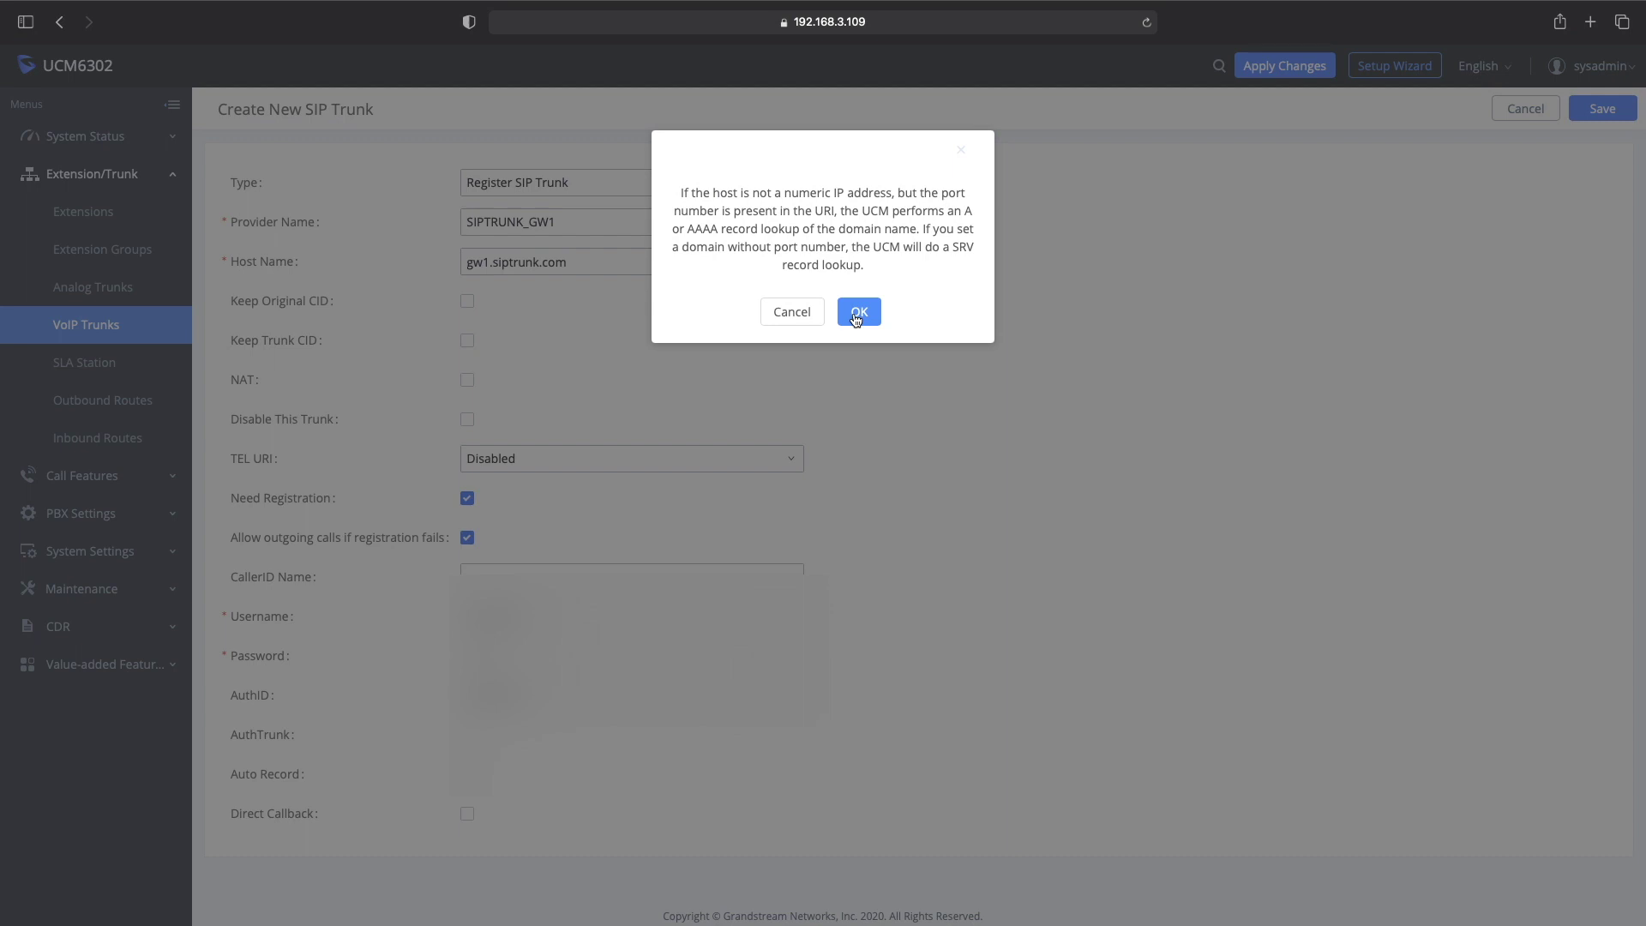
# - Accept the SRV lookup notice and set From Domain to gw1.siptrunk.com
pyautogui.click(858, 313)
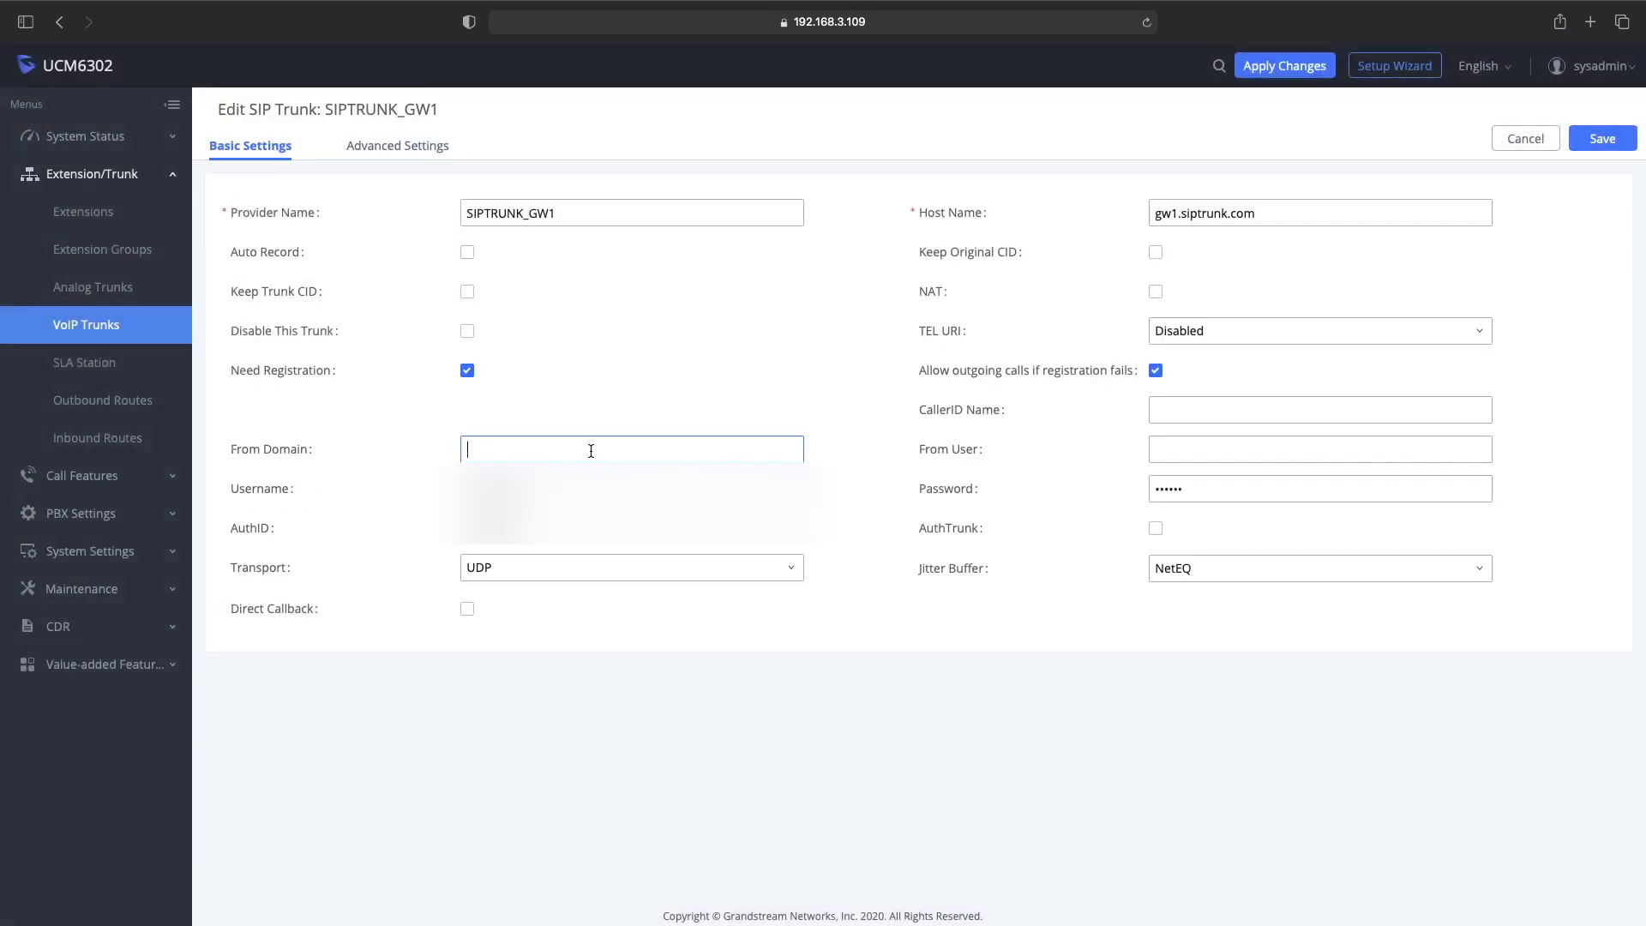
pyautogui.write('gw1.')
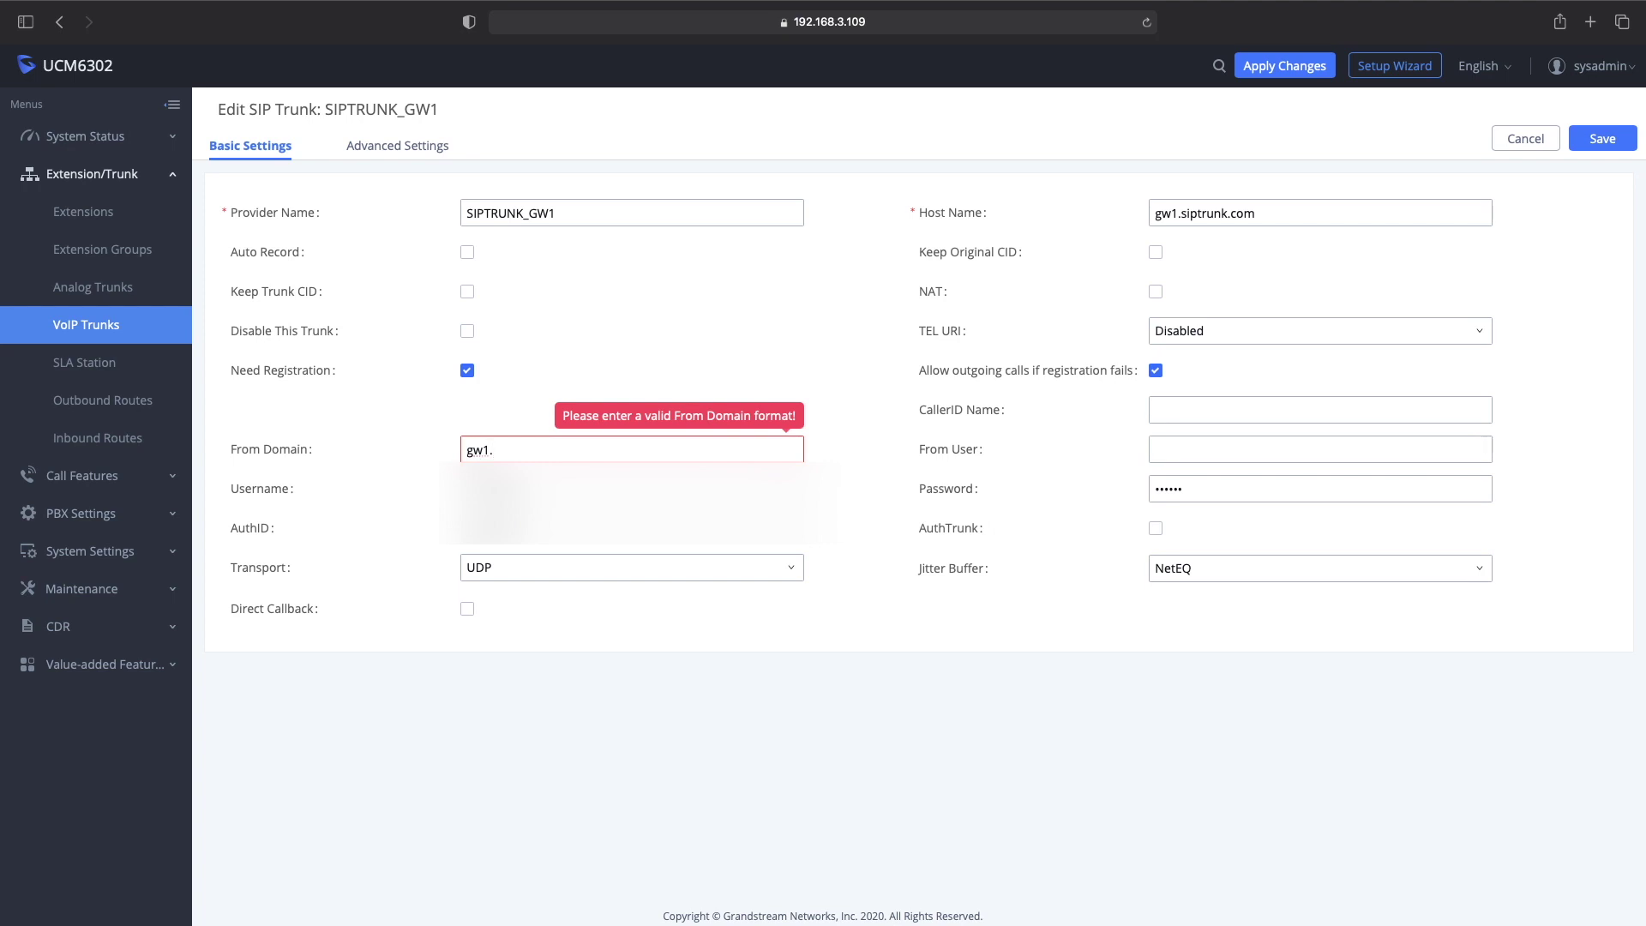
pyautogui.write('siptrun')
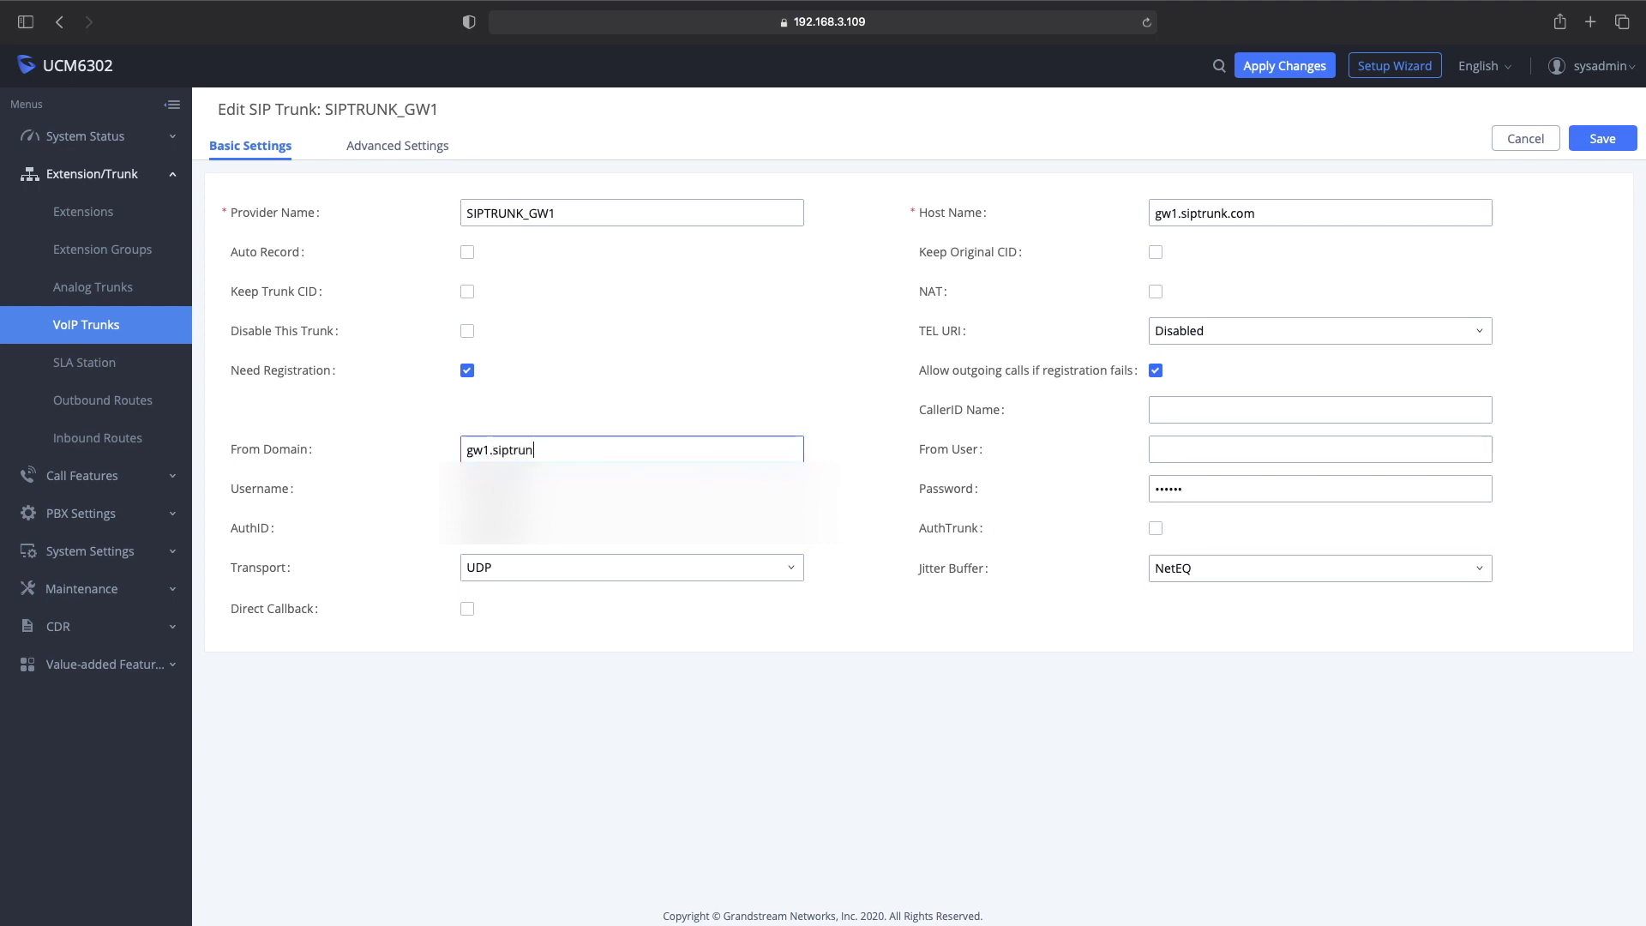
pyautogui.write('k.com')
pyautogui.click(420, 147)
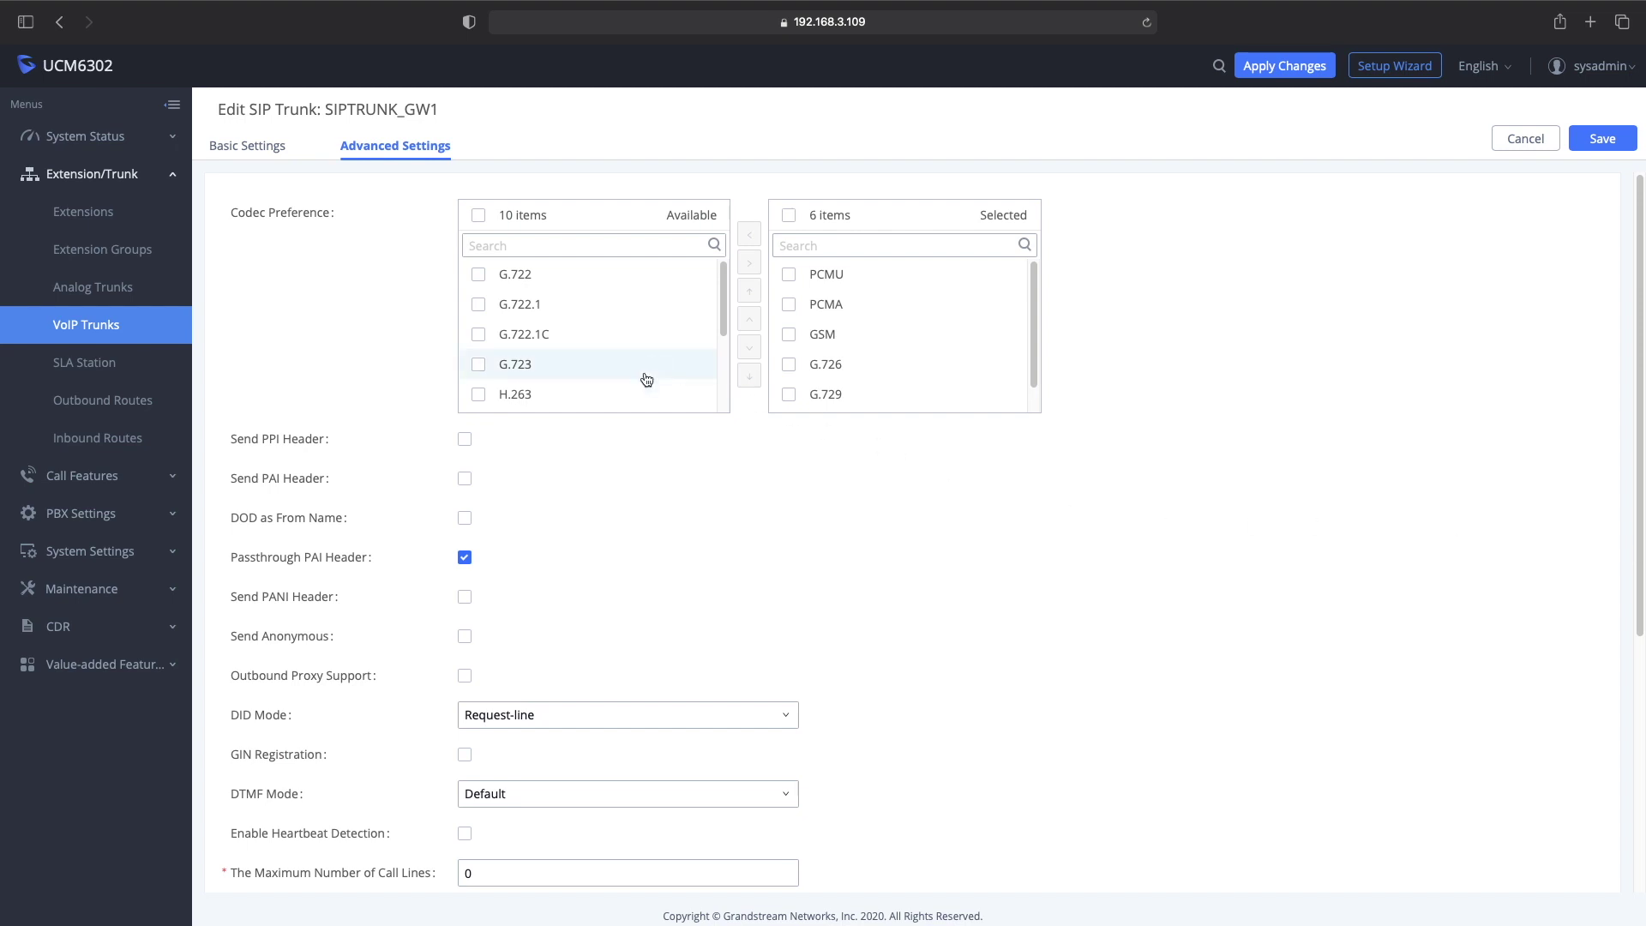
# - Mark PCMA in the Selected codec list, leaving PCMU unmarked
pyautogui.click(789, 274)
pyautogui.click(789, 394)
pyautogui.click(788, 302)
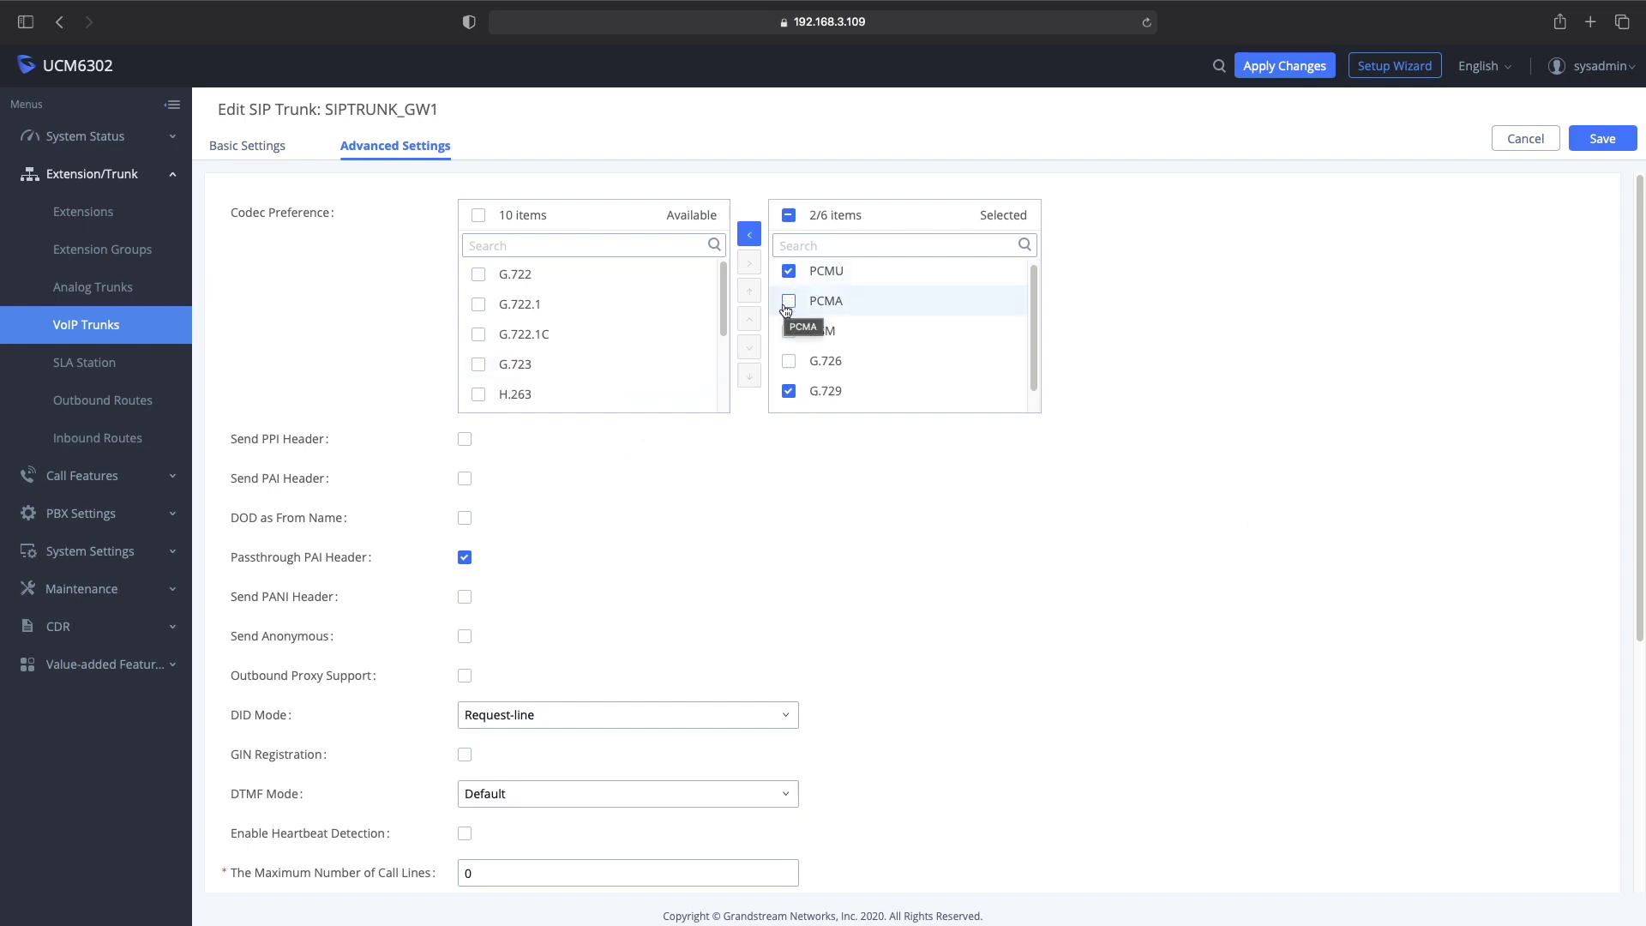
pyautogui.scroll(-5, 784, 309)
pyautogui.scroll(1, 784, 313)
pyautogui.scroll(5, 784, 312)
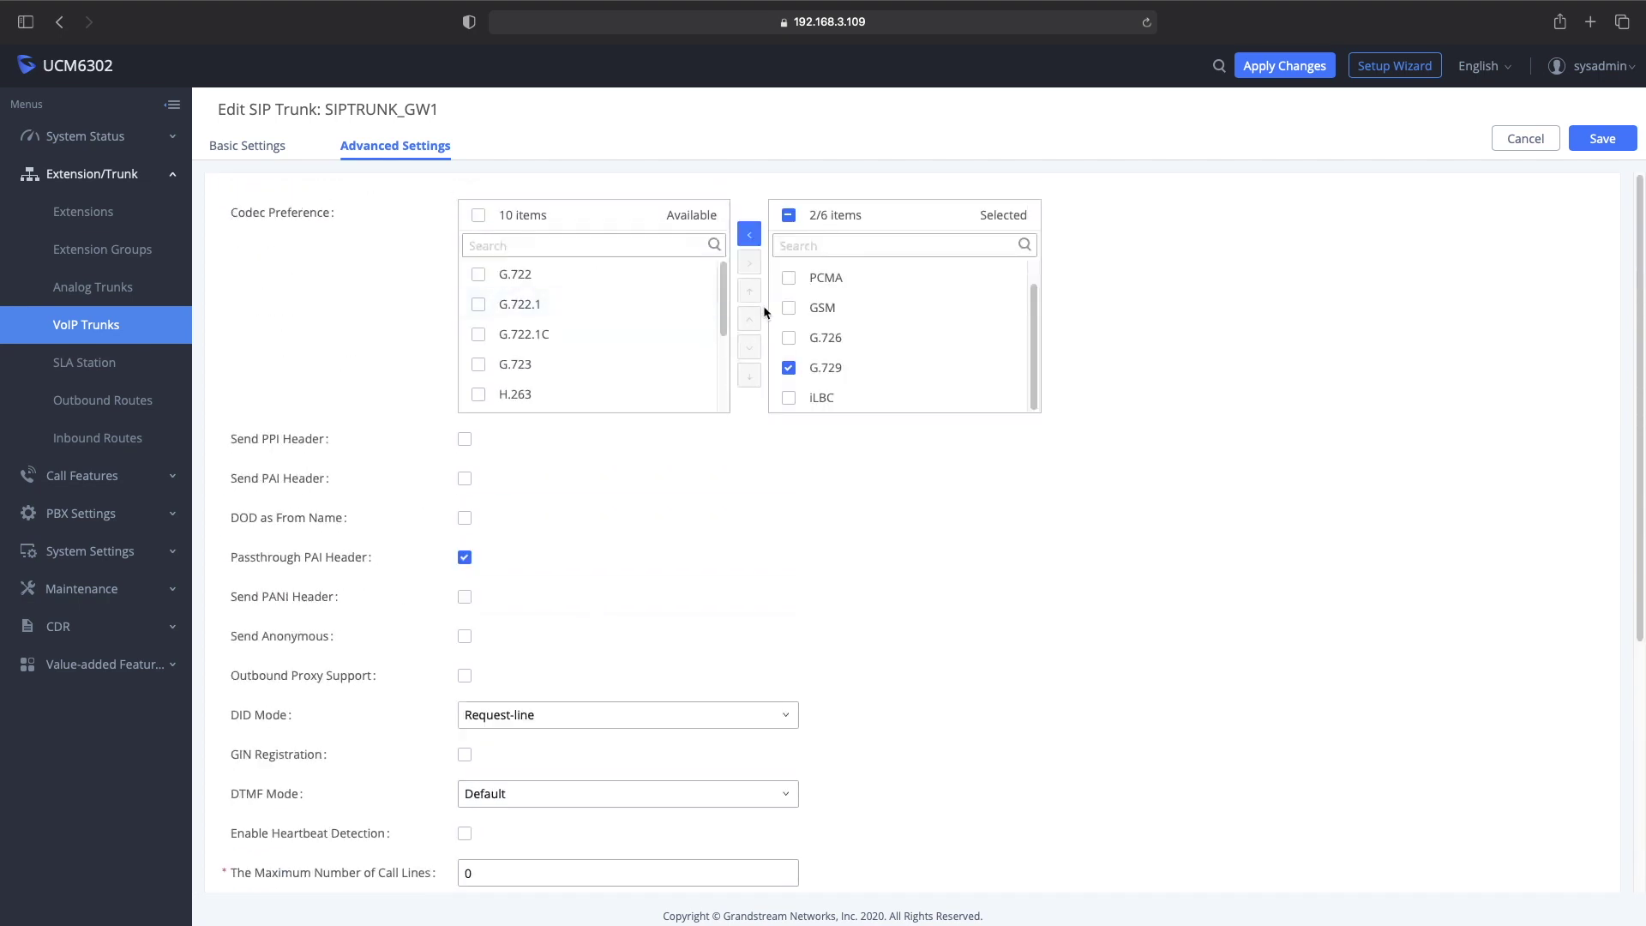
pyautogui.click(788, 304)
pyautogui.click(788, 304)
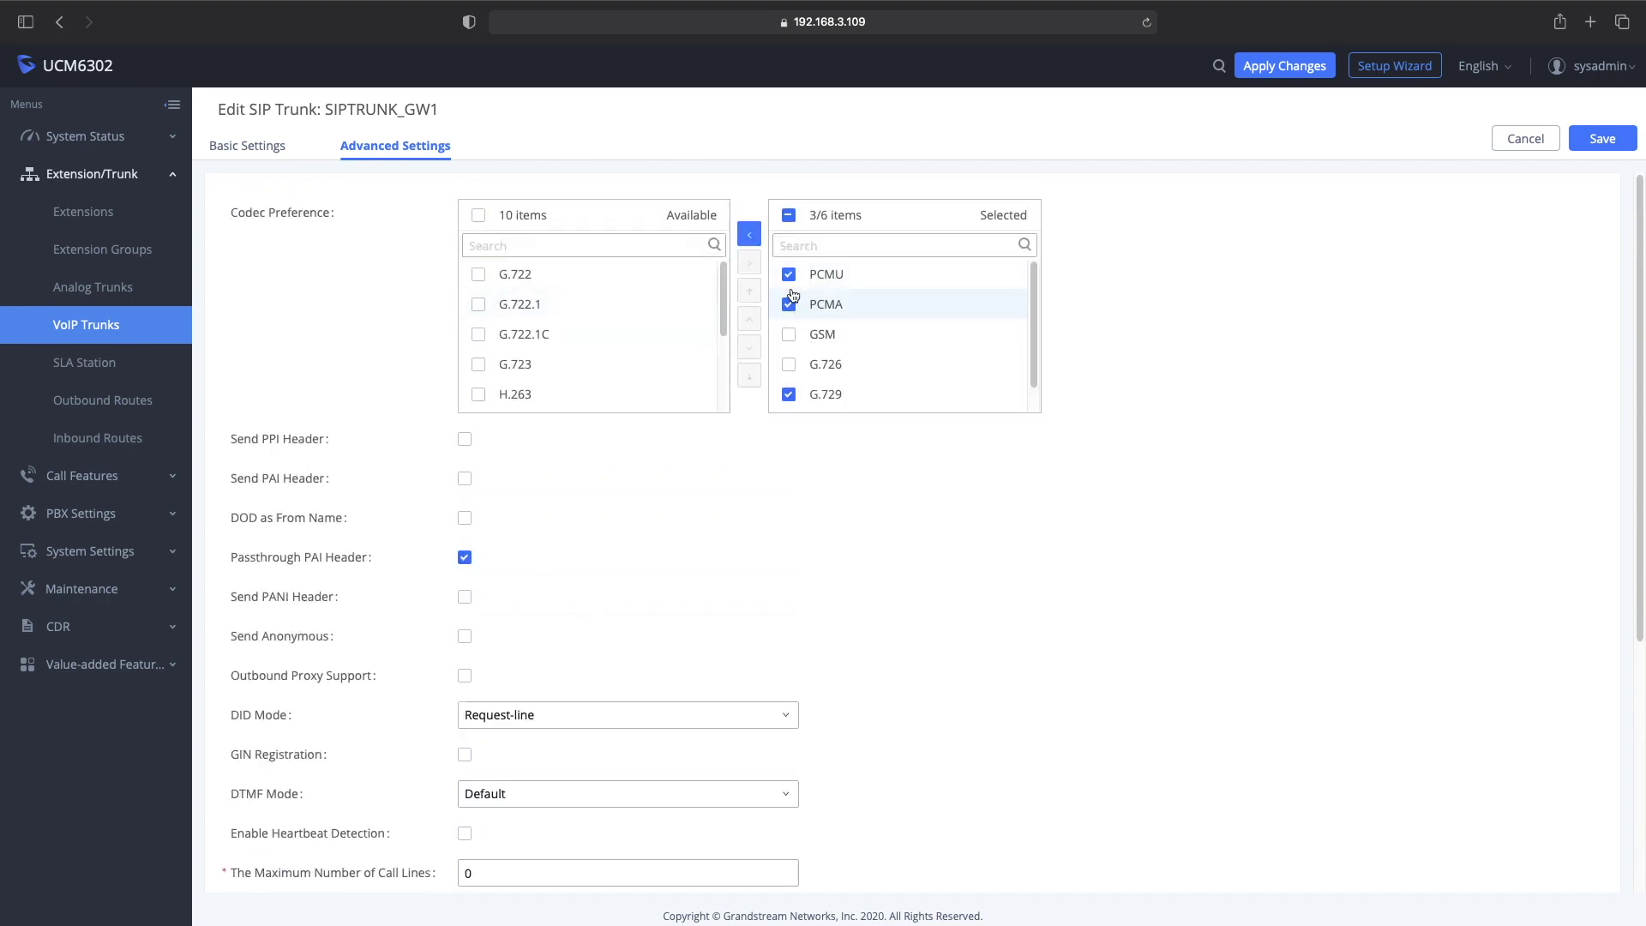
pyautogui.click(789, 274)
# - Also mark GSM, G.726 and iLBC, then move all four codecs out, keeping PCMU and G.729
pyautogui.click(788, 334)
pyautogui.click(790, 364)
pyautogui.click(790, 395)
pyautogui.scroll(-1, 793, 400)
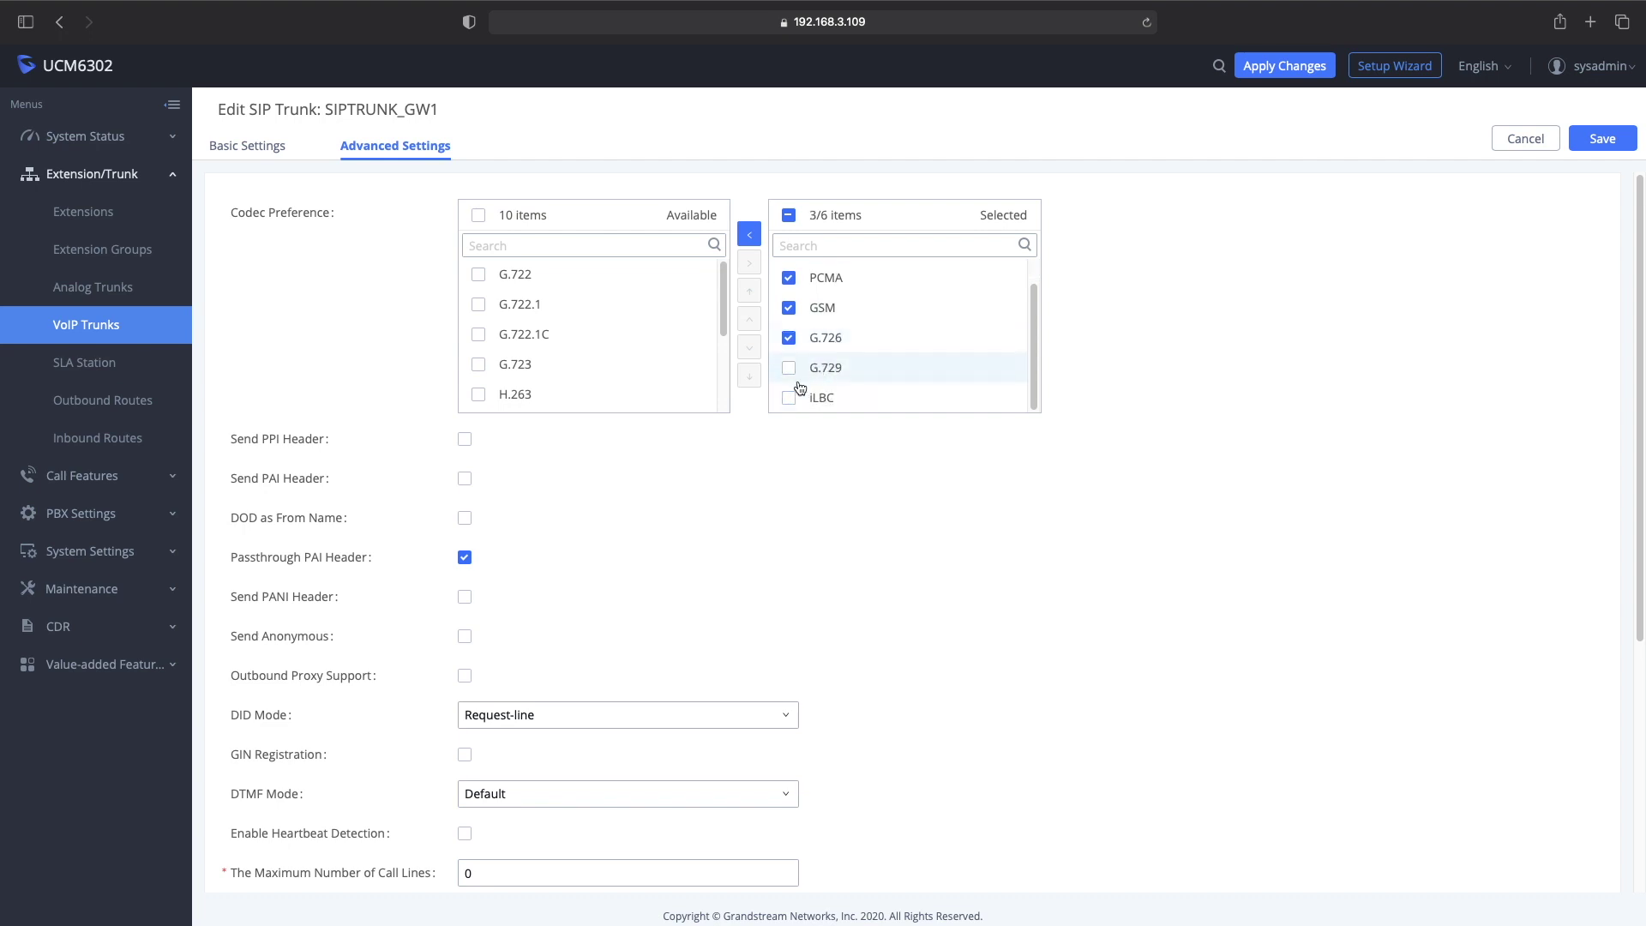
pyautogui.click(789, 398)
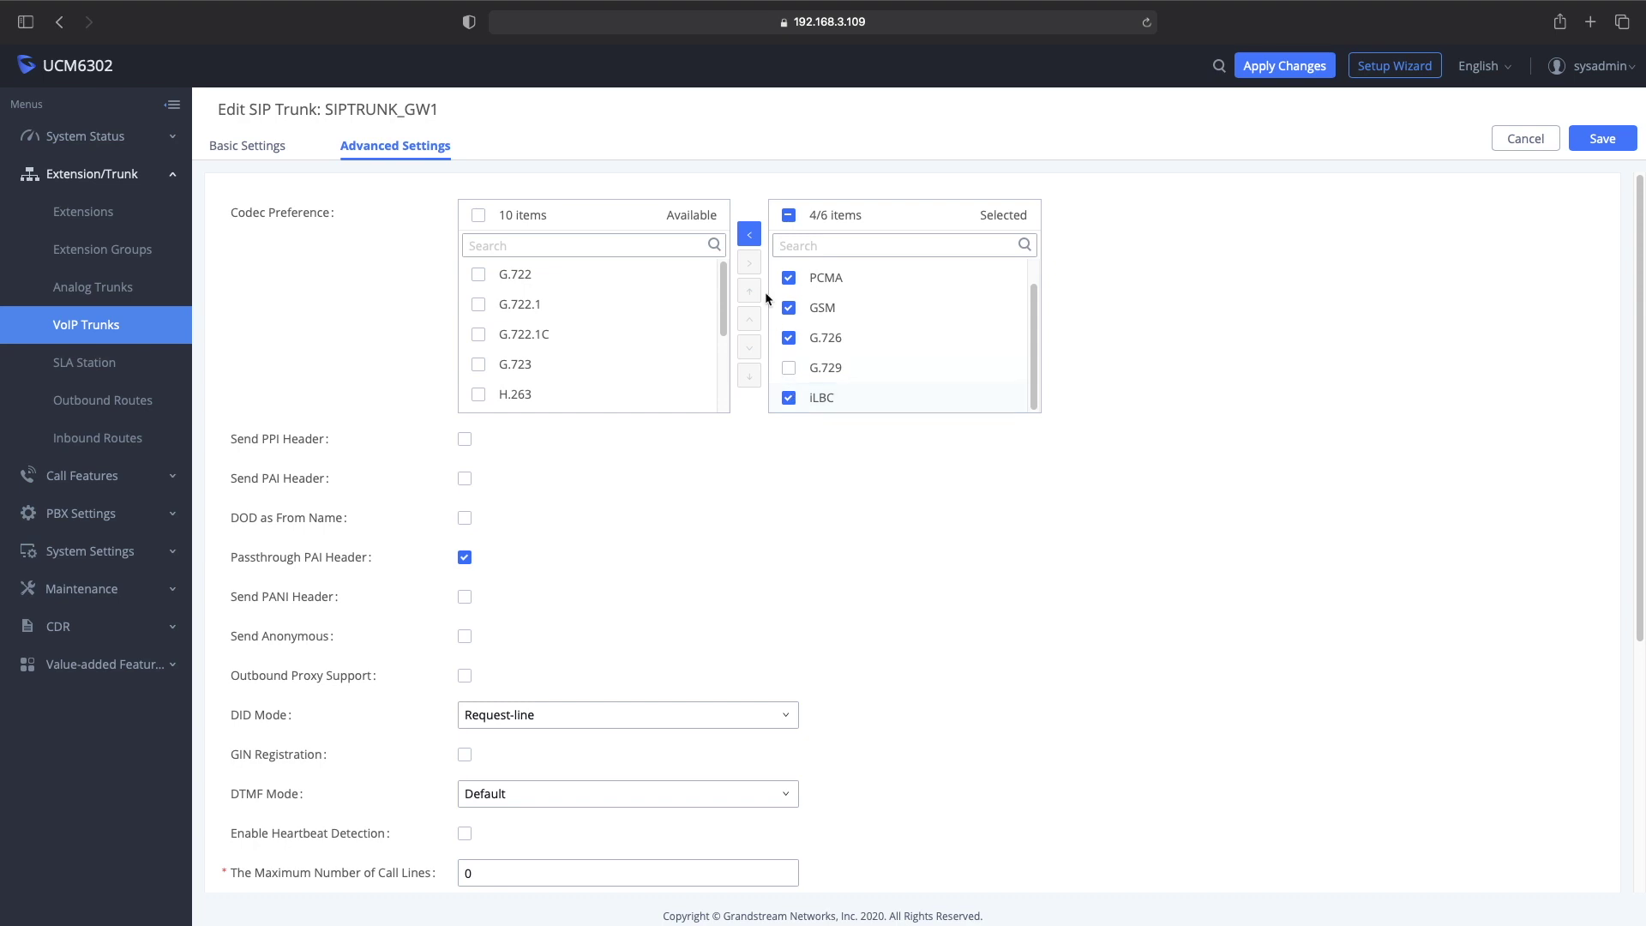
pyautogui.click(749, 234)
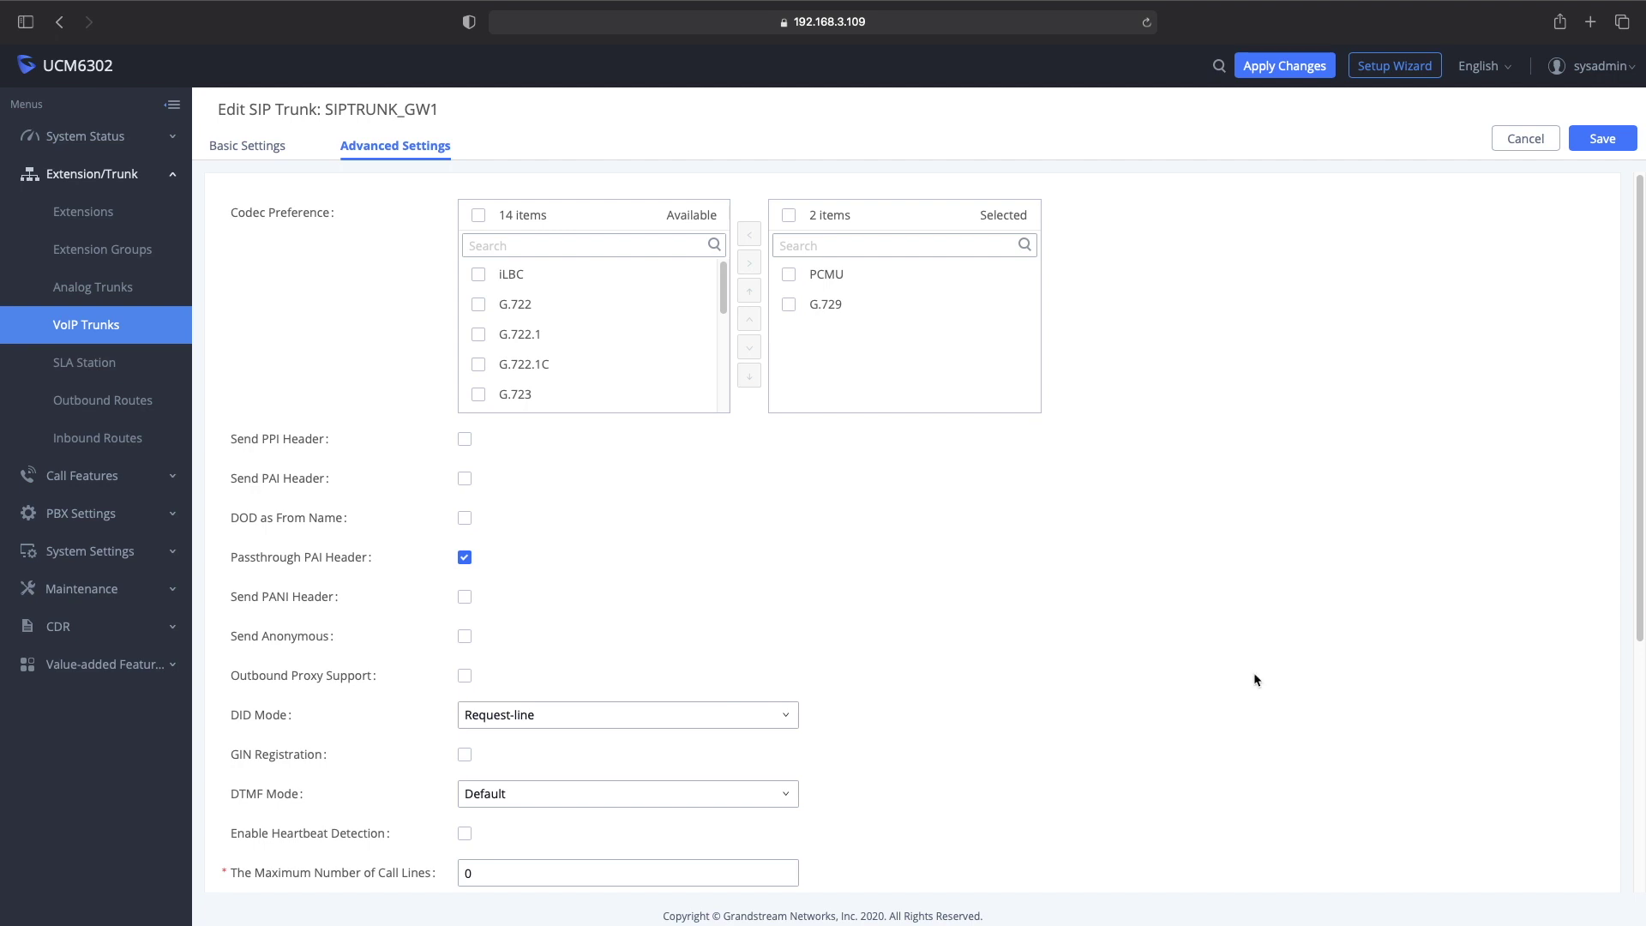
# - Keep DID Mode on Request-line, save the trunk, and accept the SRV lookup notice
pyautogui.click(561, 720)
pyautogui.click(607, 687)
pyautogui.click(1599, 139)
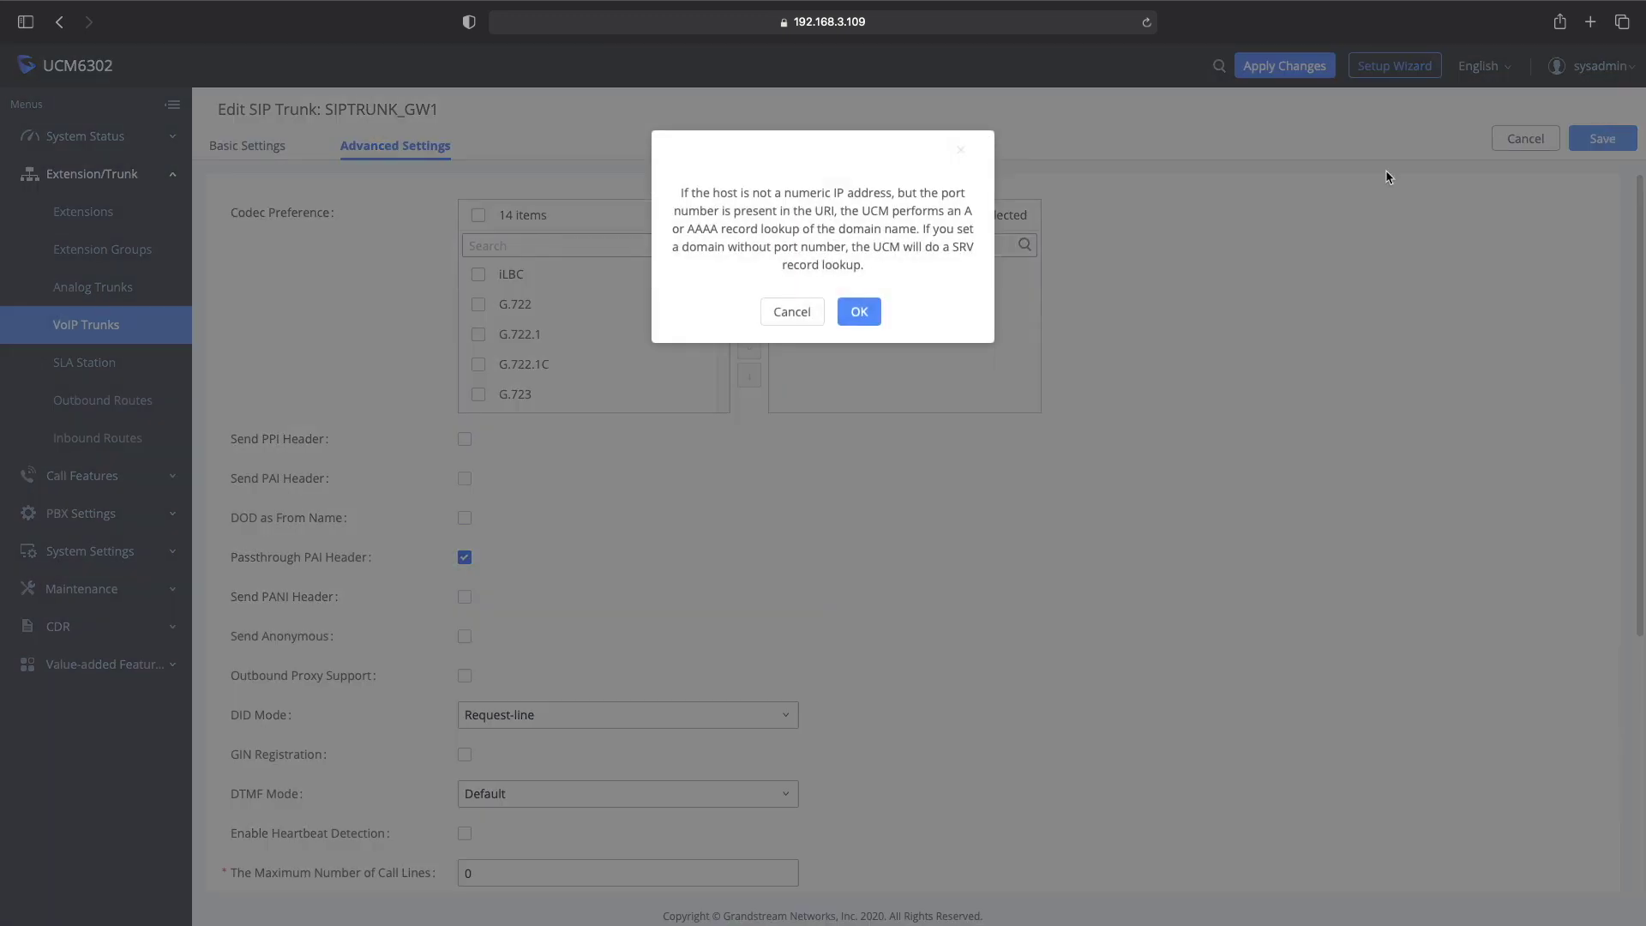
pyautogui.click(852, 314)
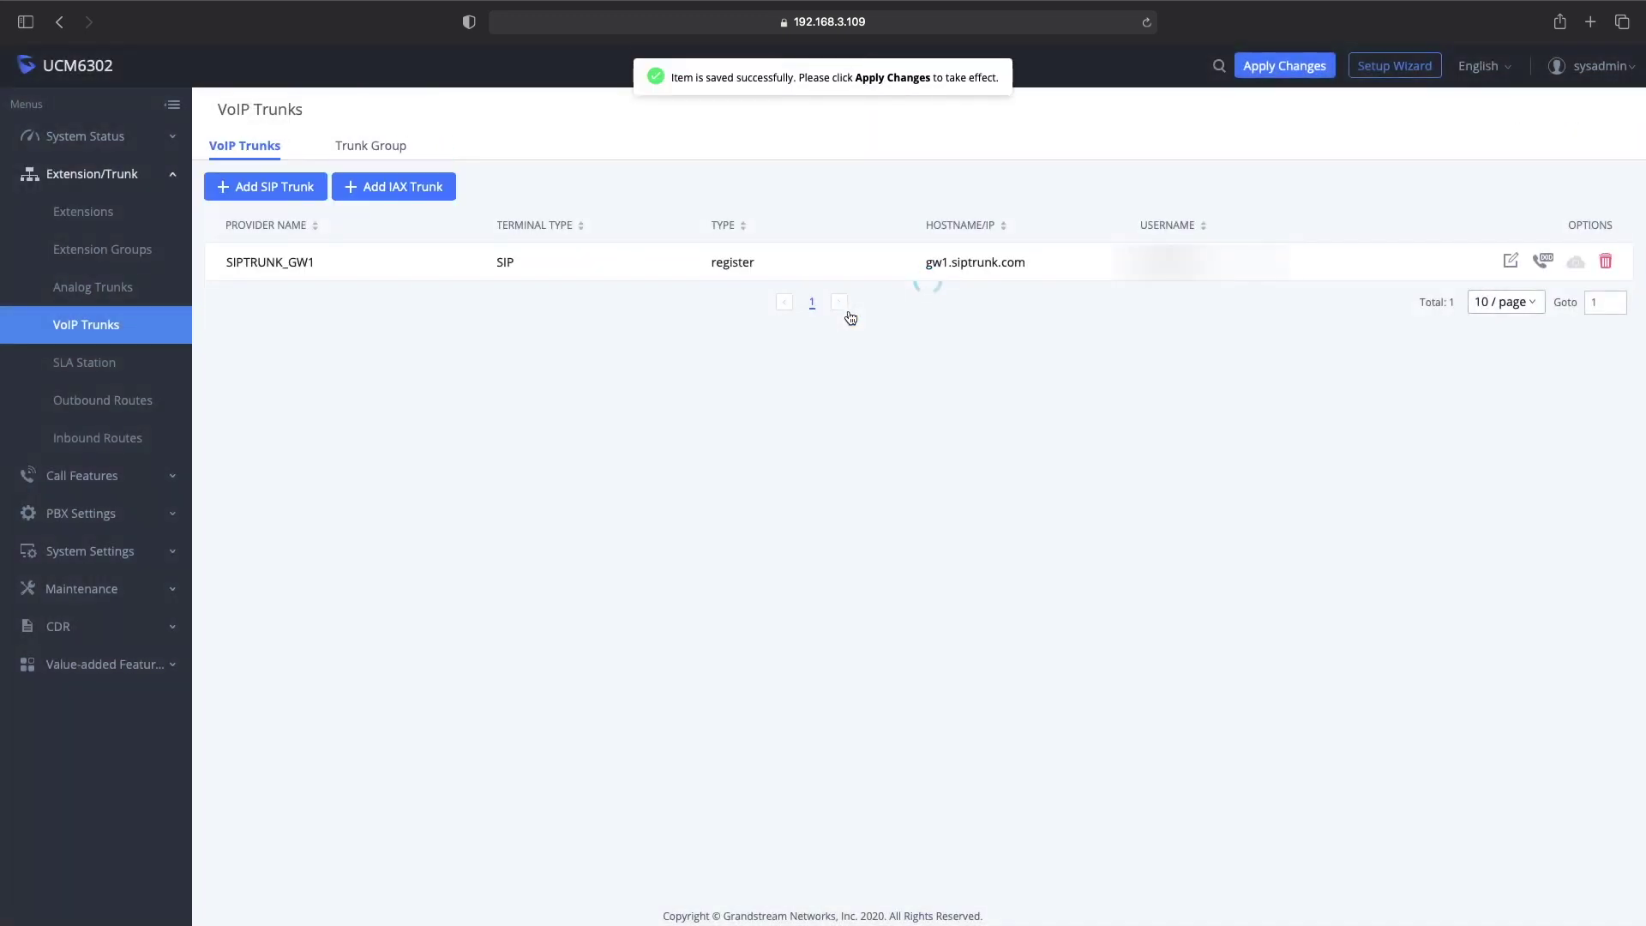